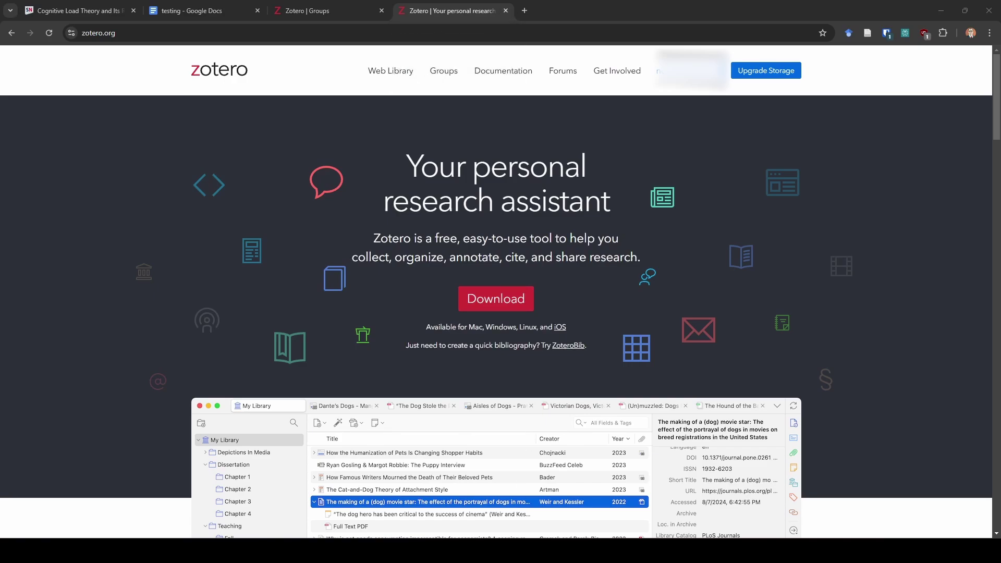
Step: Look over the Training strategies article's details in the Zotero library
key(alt+Tab)
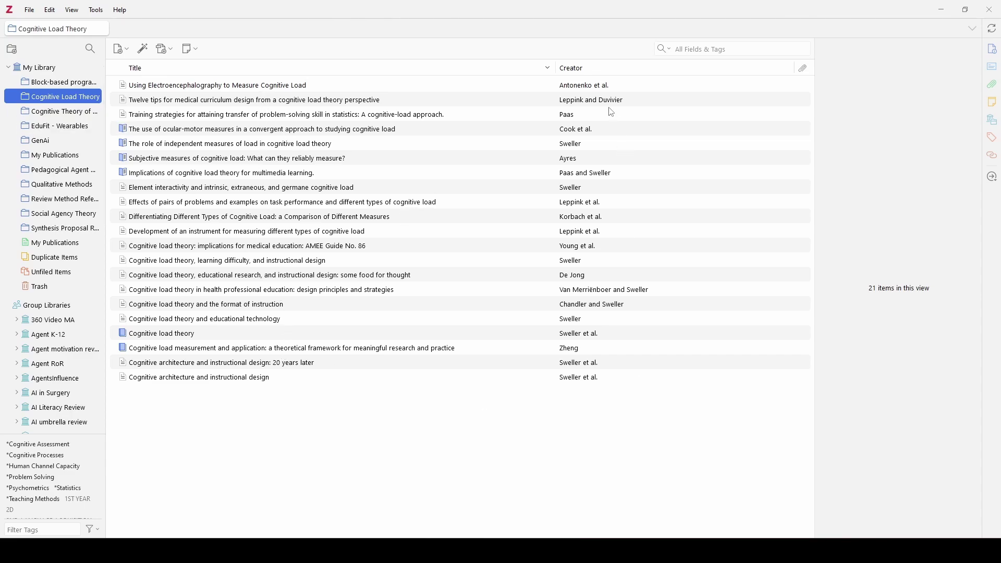
click(723, 53)
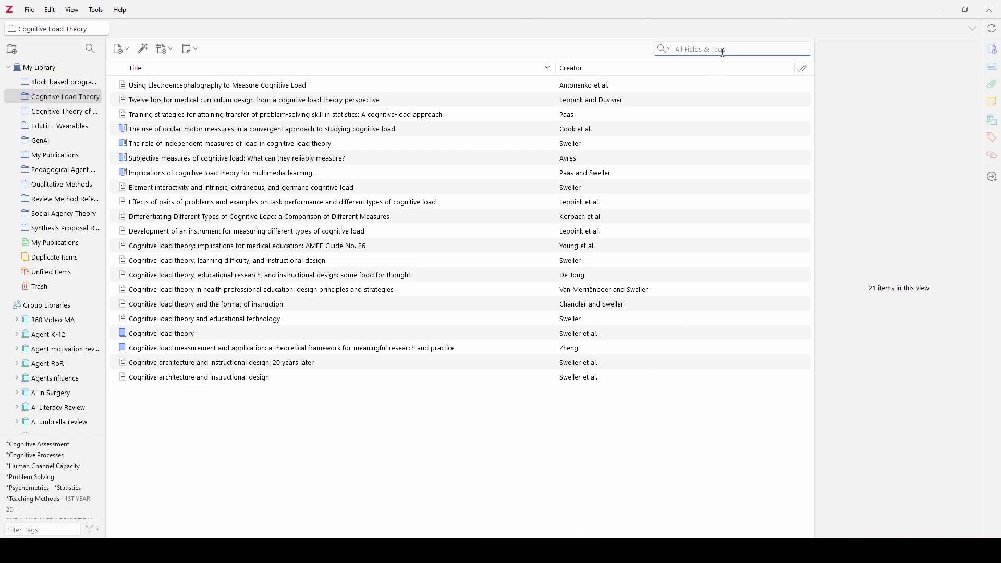
click(433, 115)
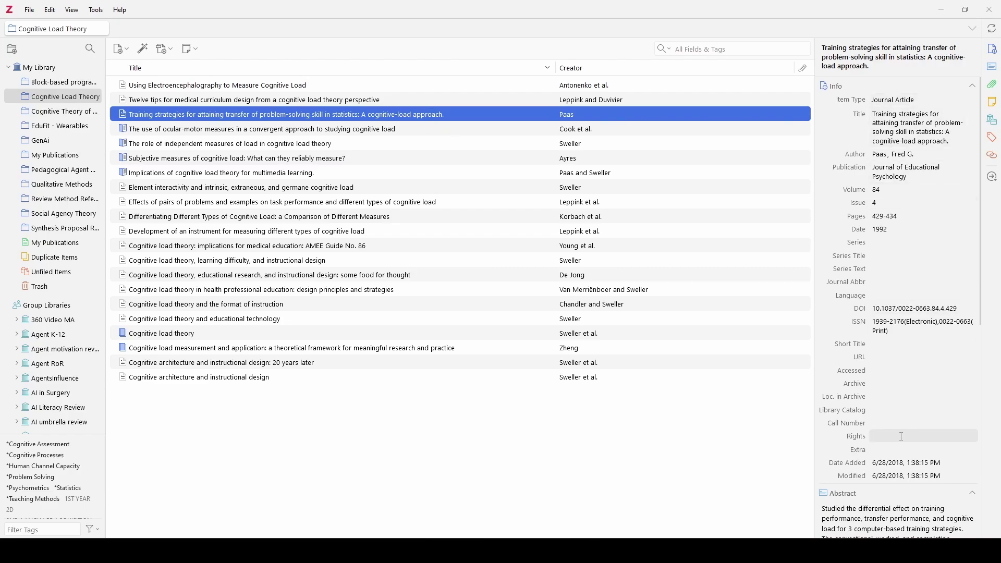
scroll(912, 388, down, 10)
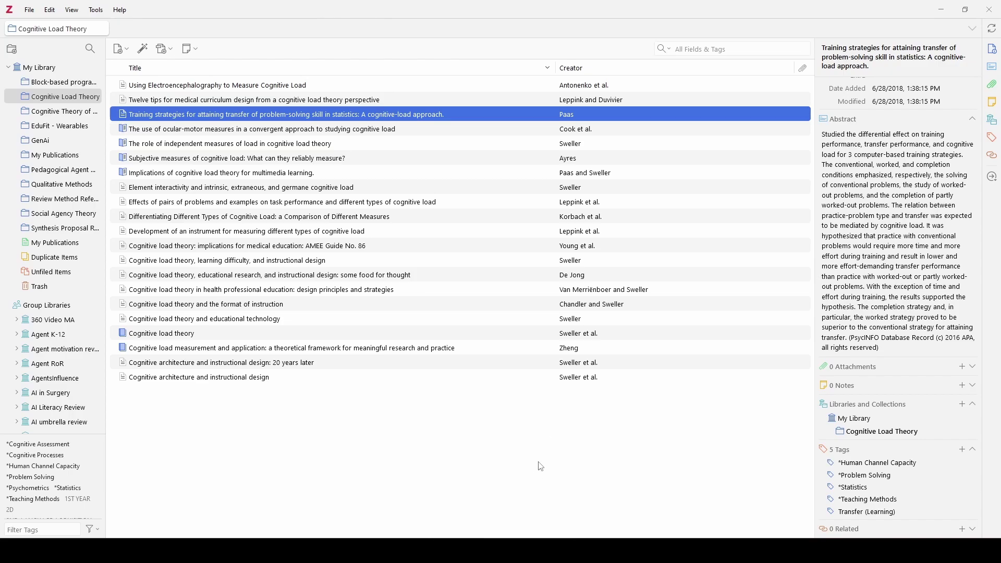
Step: Save the Springer cognitive load article to Zotero with the Connector and view the new item
key(alt+Tab)
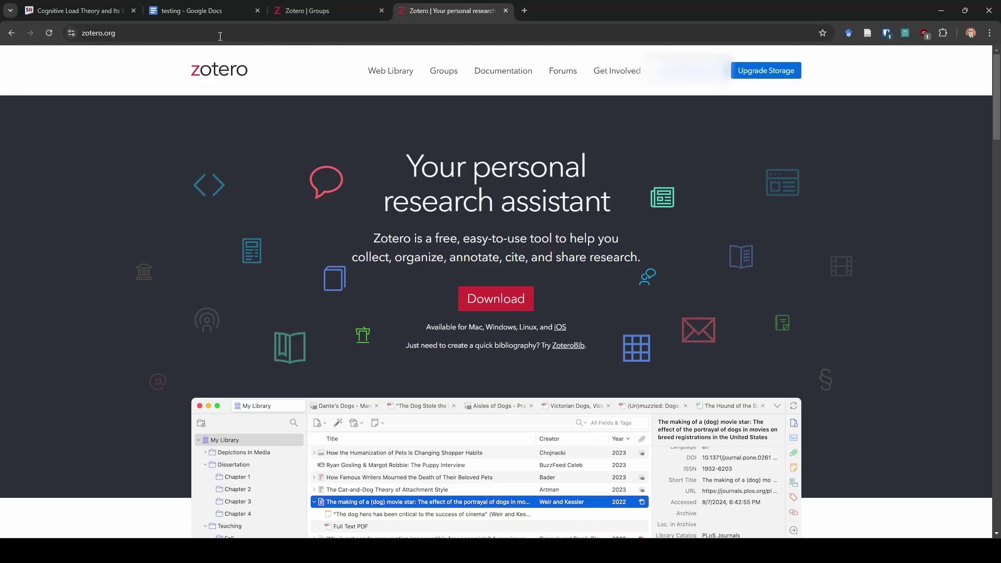
click(70, 11)
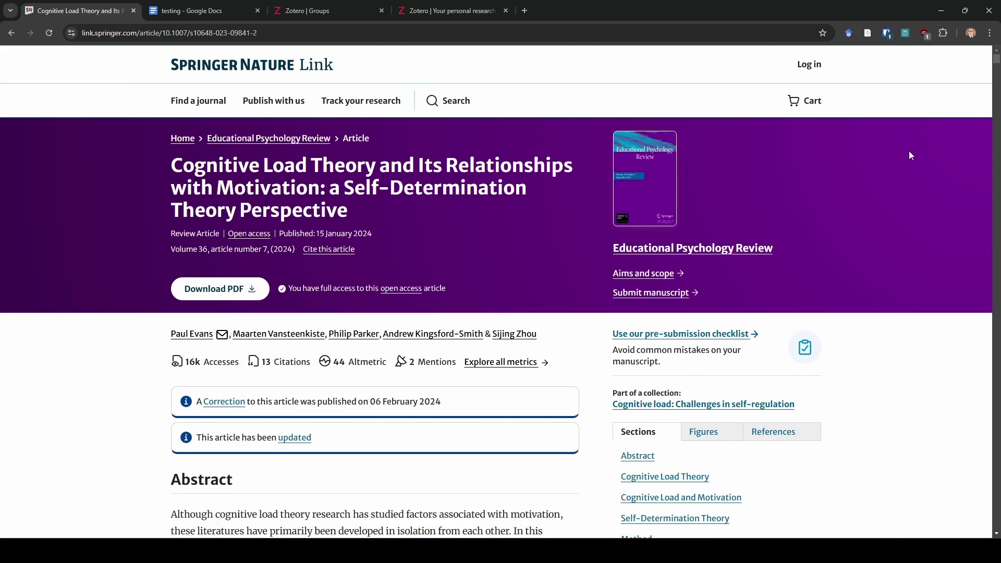
click(867, 34)
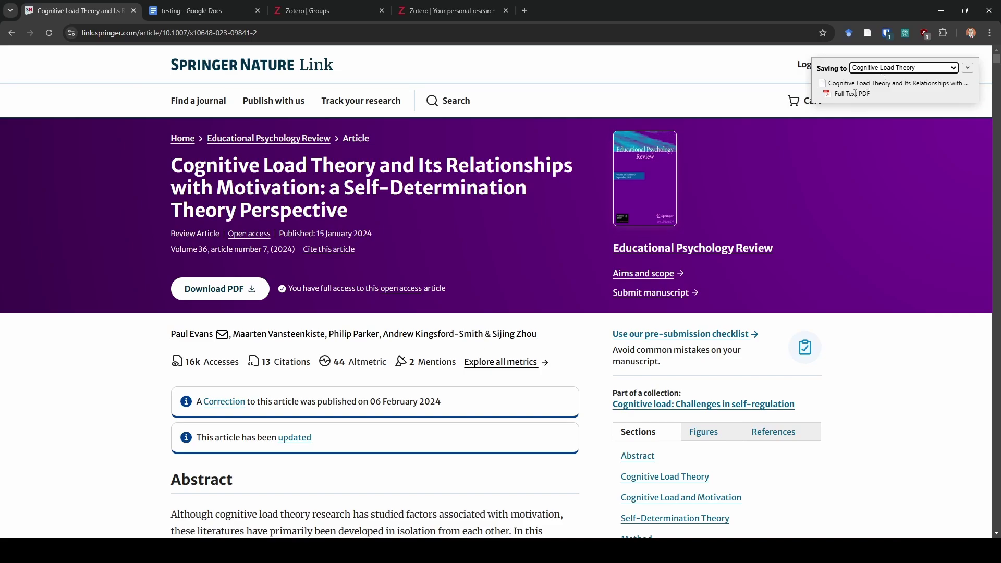
click(555, 550)
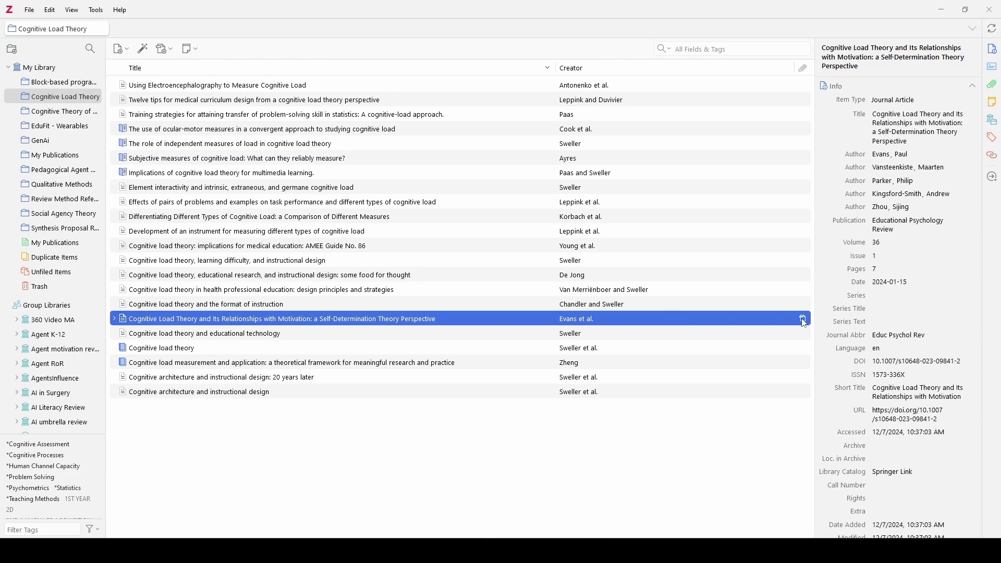
click(780, 333)
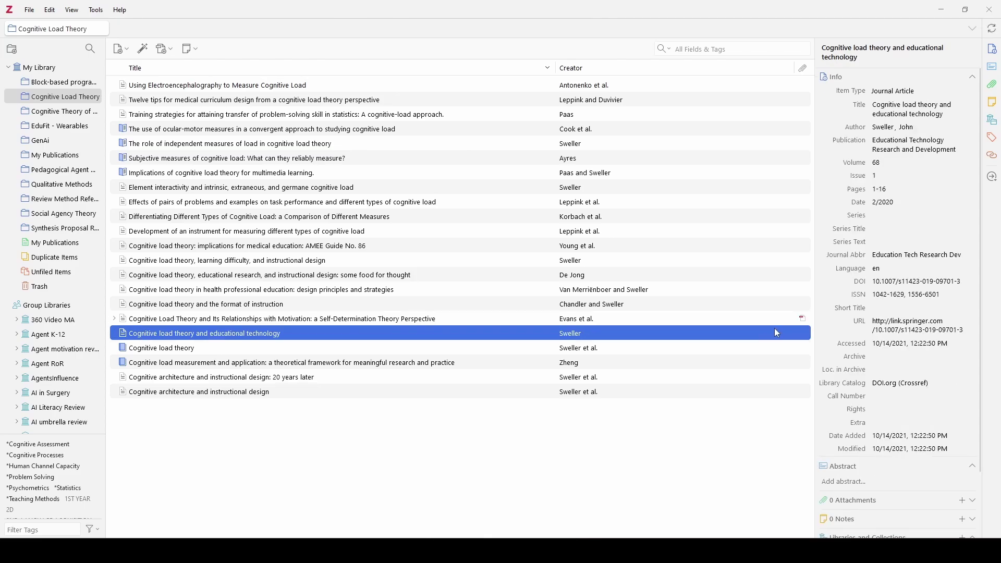
click(784, 323)
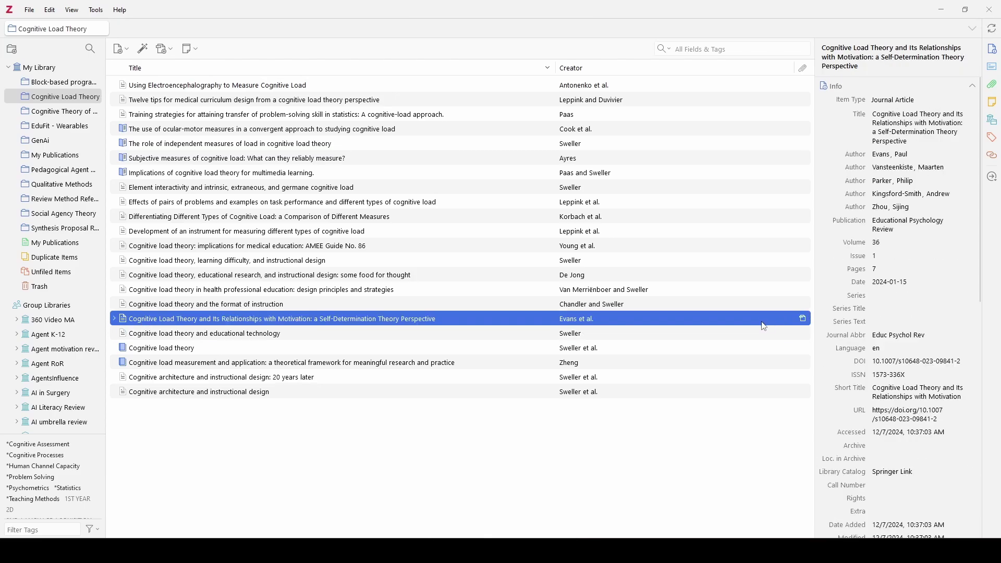
double_click(763, 323)
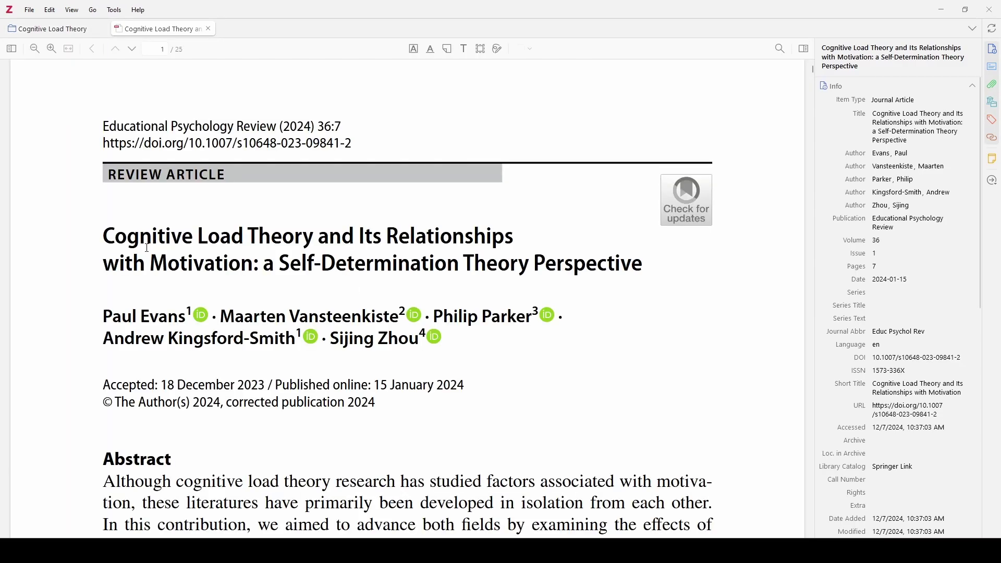
scroll(261, 233, down, 10)
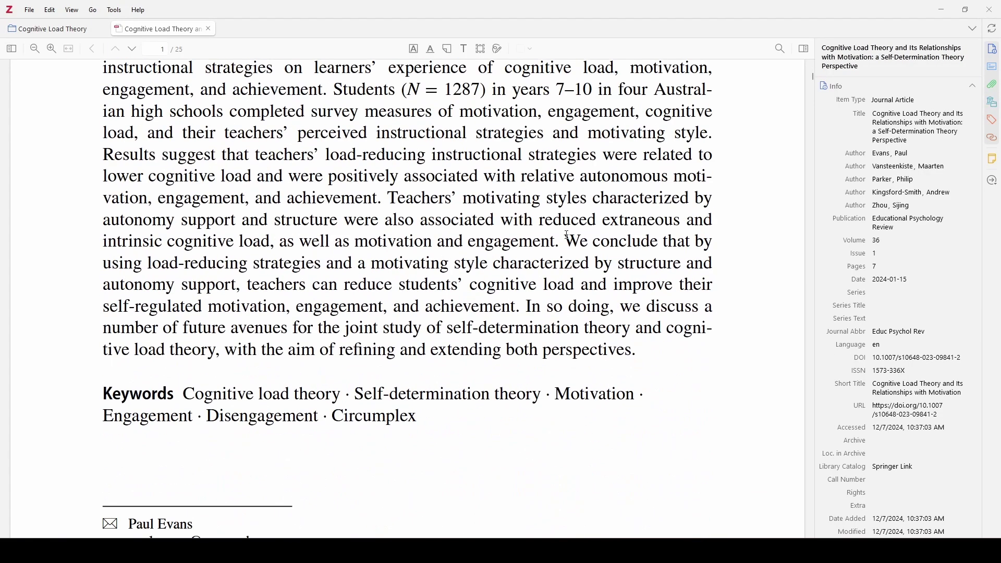
scroll(318, 236, up, 7)
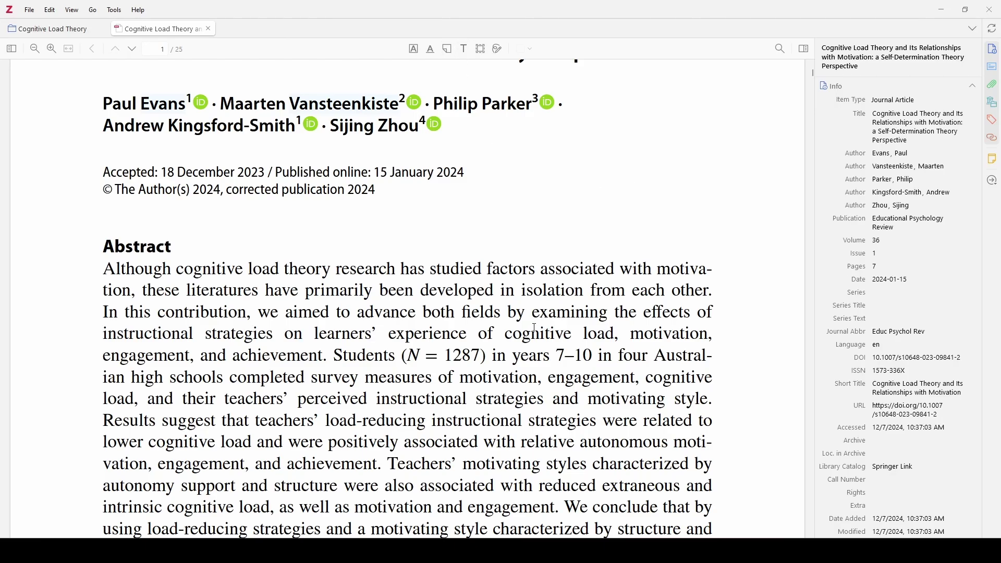
scroll(531, 327, down, 3)
scroll(522, 321, up, 4)
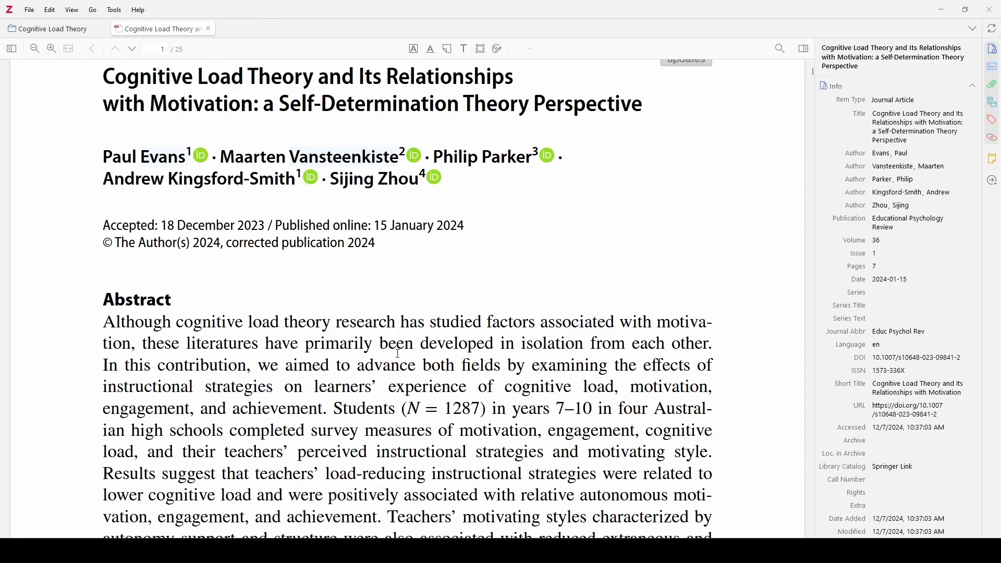
click(209, 29)
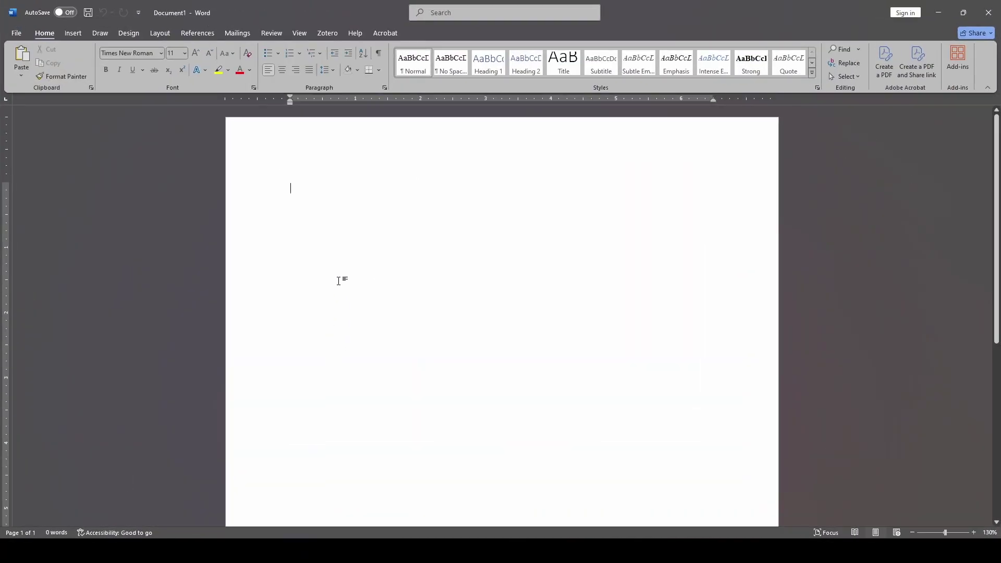
Step: Show Word's Zotero ribbon tools and type 'This cool fact' on the blank page
click(332, 34)
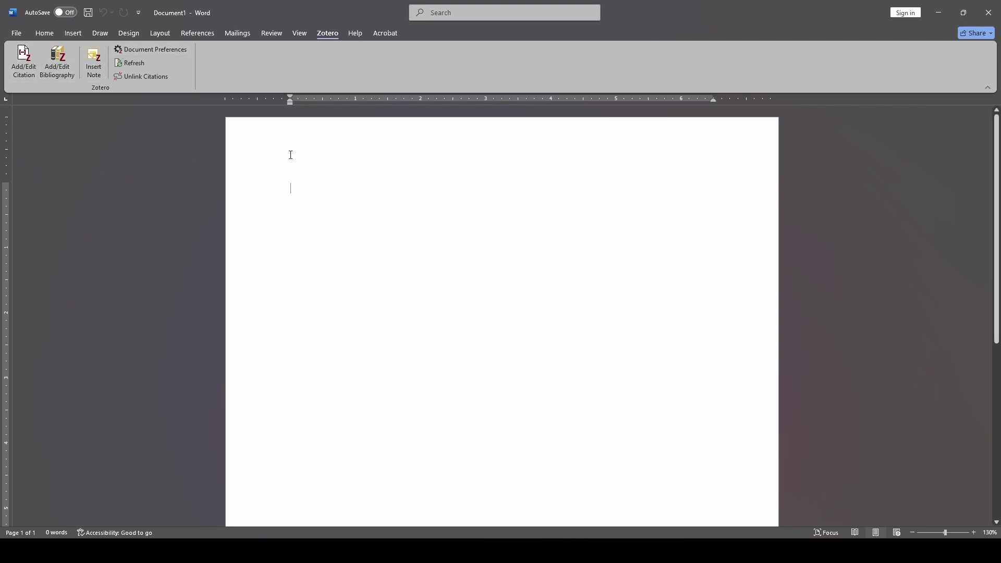
text(This cool fact)
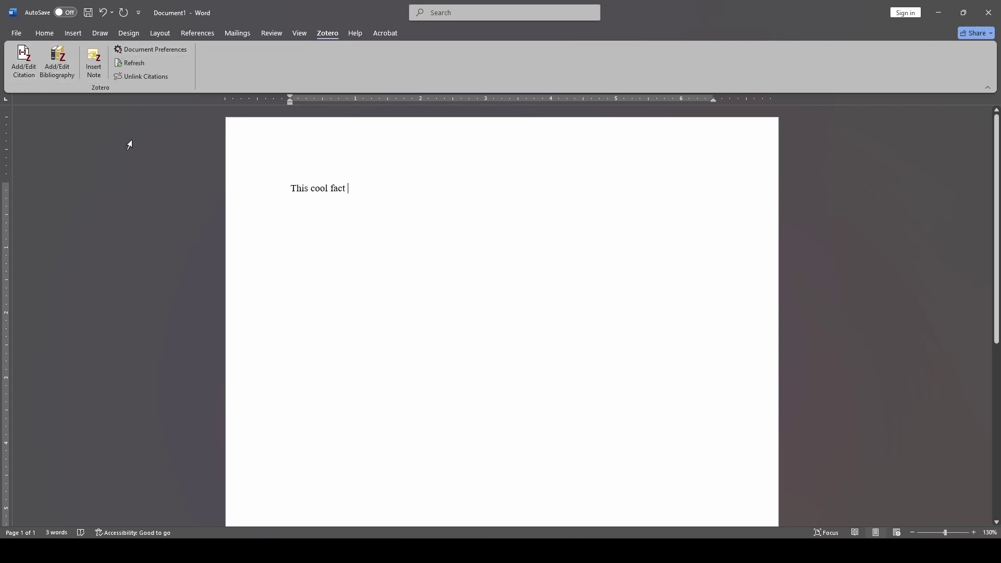
Step: Cite Evans et al. (2024) in APA 7th edition after 'This cool fact'
click(30, 57)
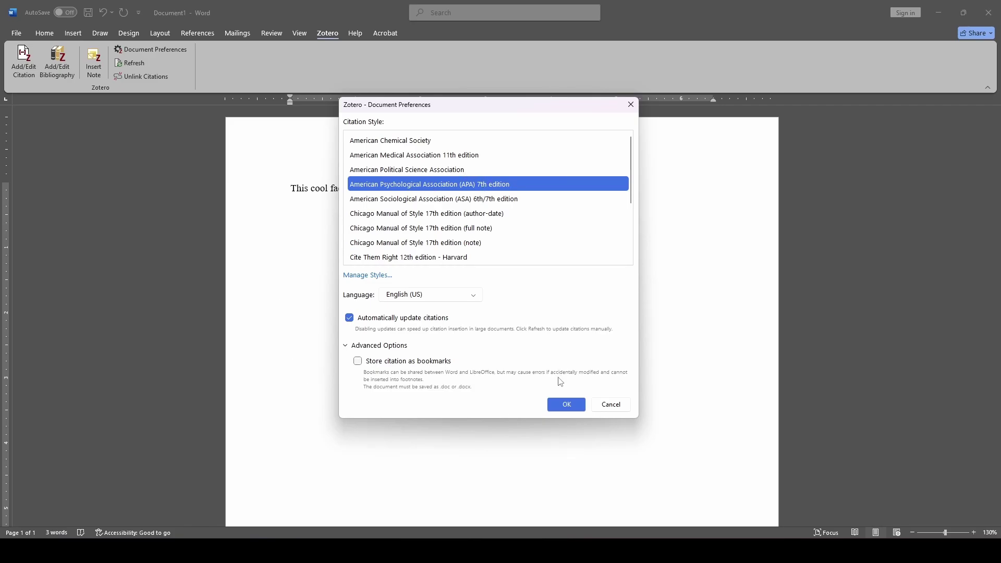
click(567, 406)
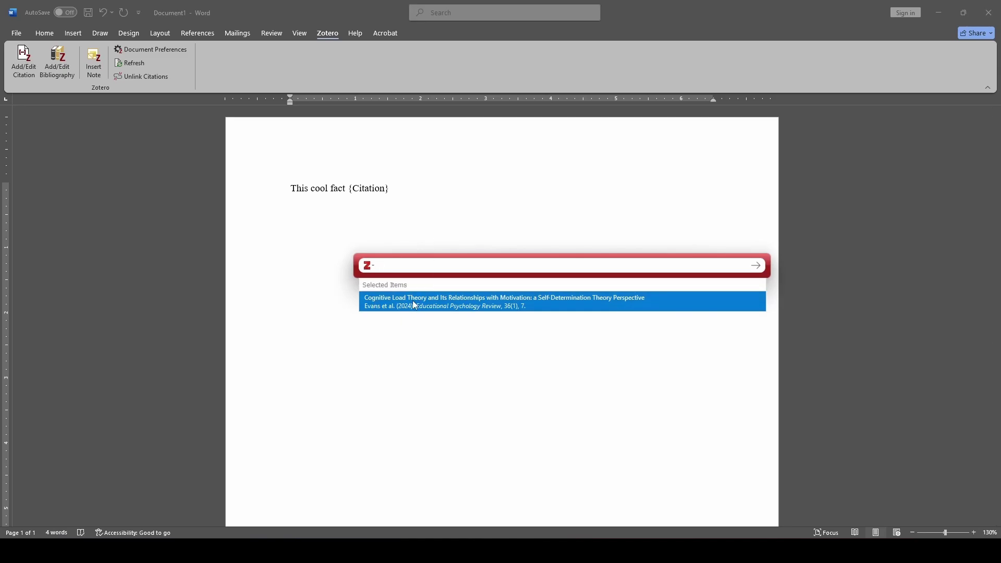
click(453, 303)
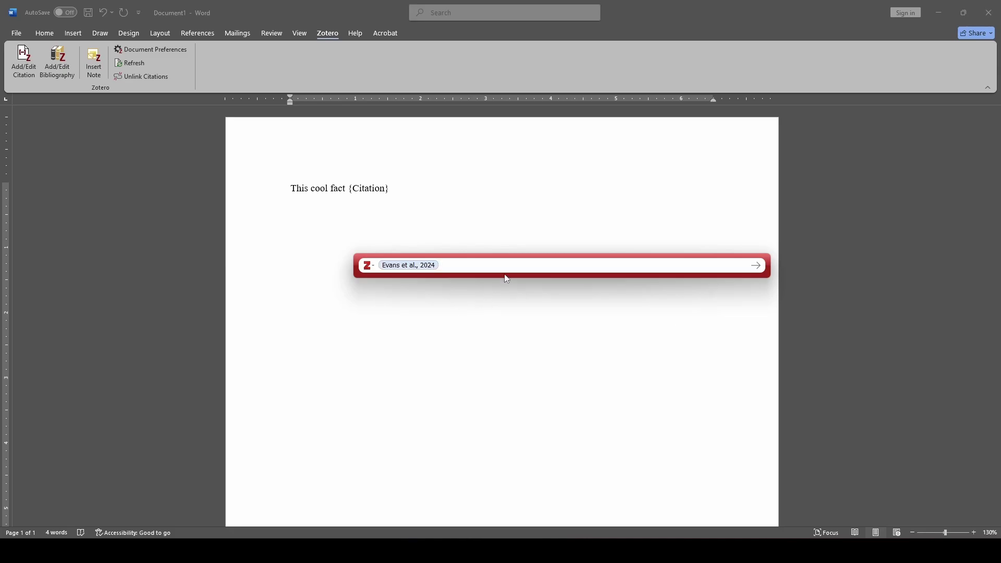
text(schroeder)
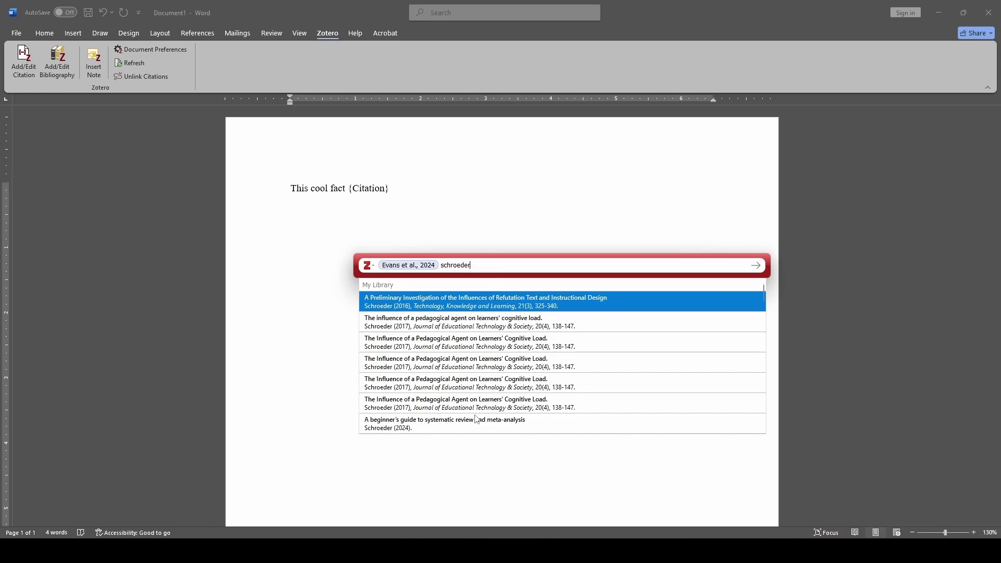
scroll(485, 320, down, 3)
scroll(485, 320, down, 10)
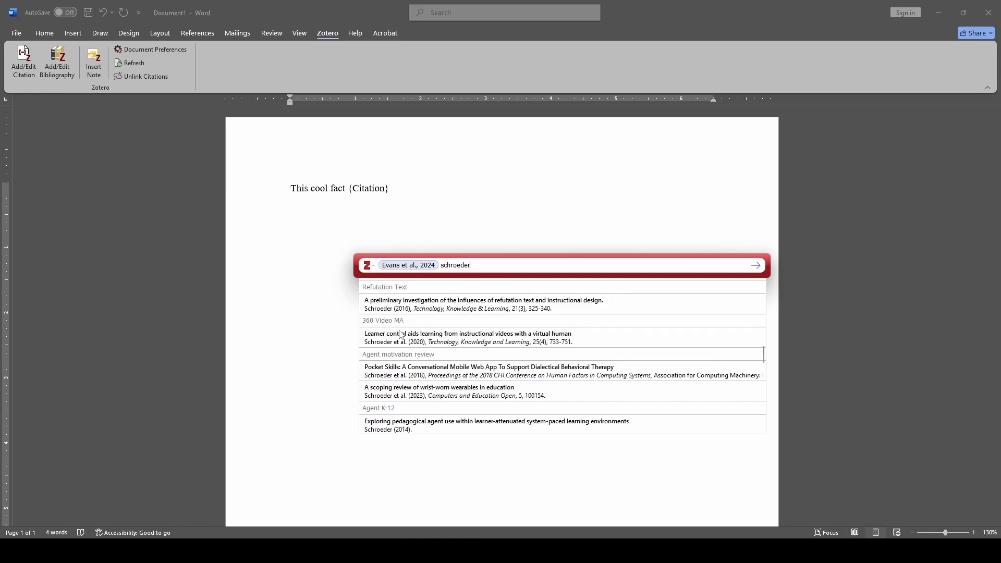
scroll(467, 336, up, 3)
scroll(469, 328, up, 5)
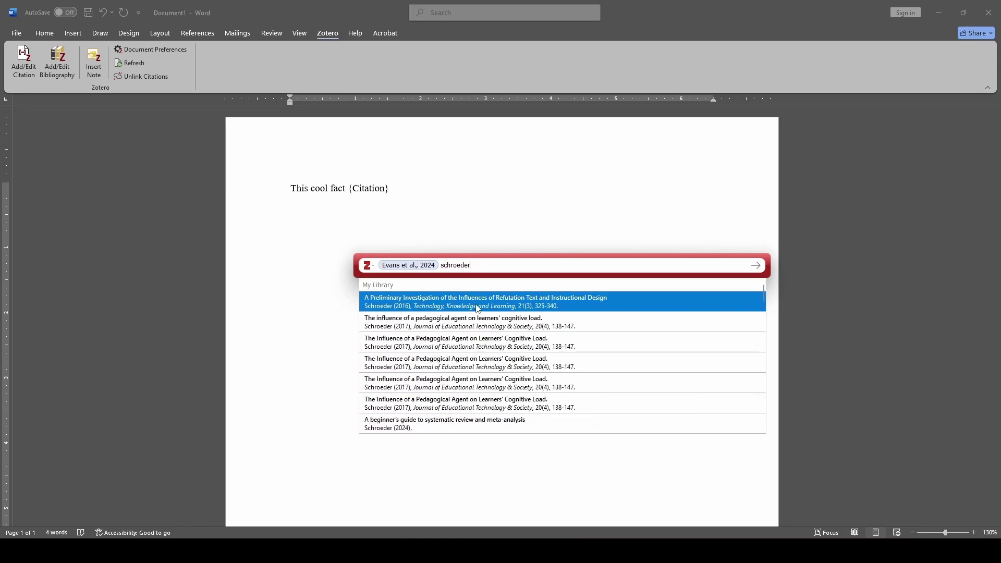
key(BackSpace)
key(BackSpace)
key(BackSpace)
key(BackSpace)
key(BackSpace)
key(BackSpace)
key(BackSpace)
key(BackSpace)
key(BackSpace)
key(Return)
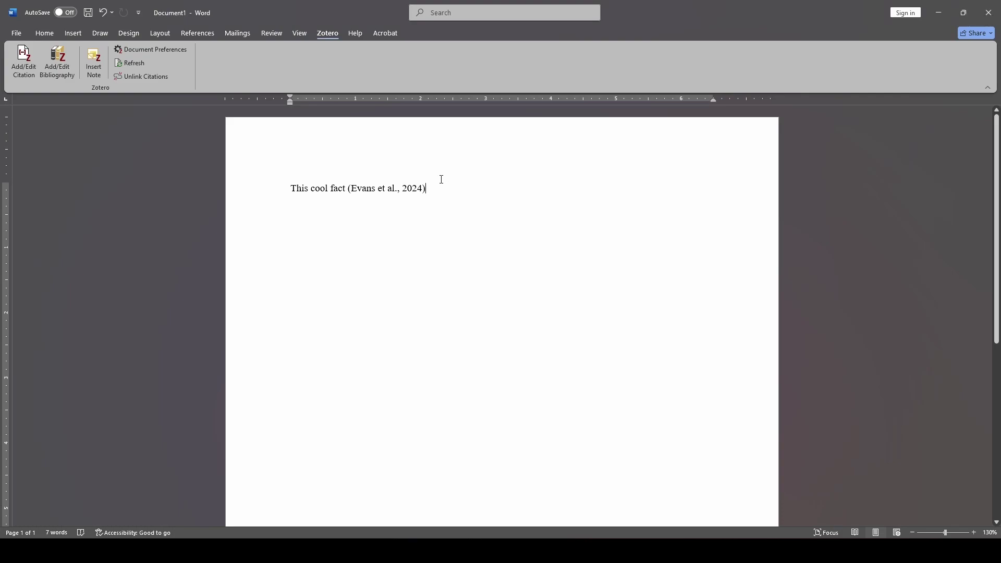
Step: Insert an APA bibliography entry for Evans et al. (2024) below the sentence, then return to Zotero
key(Return)
key(Return)
click(70, 65)
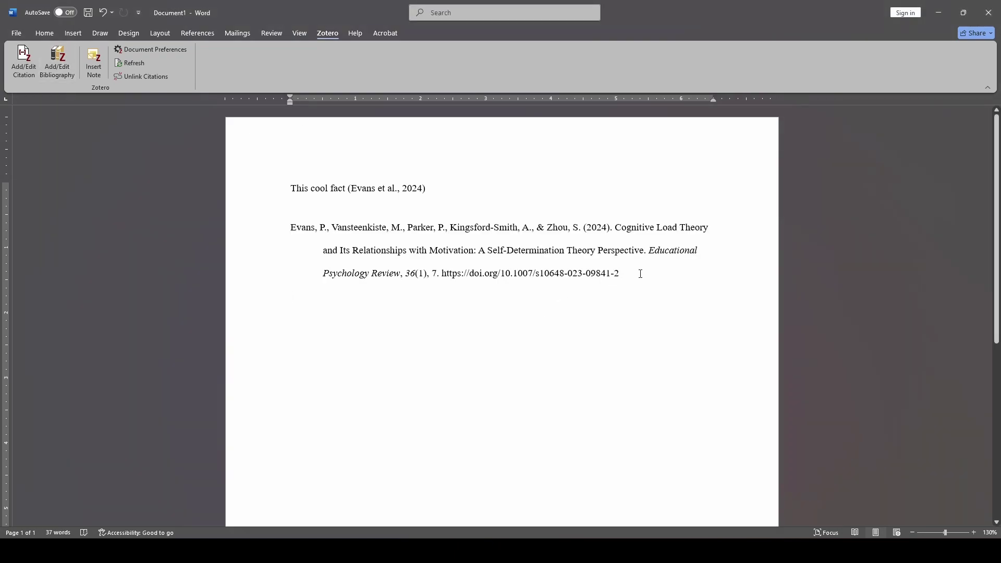
triple_click(616, 229)
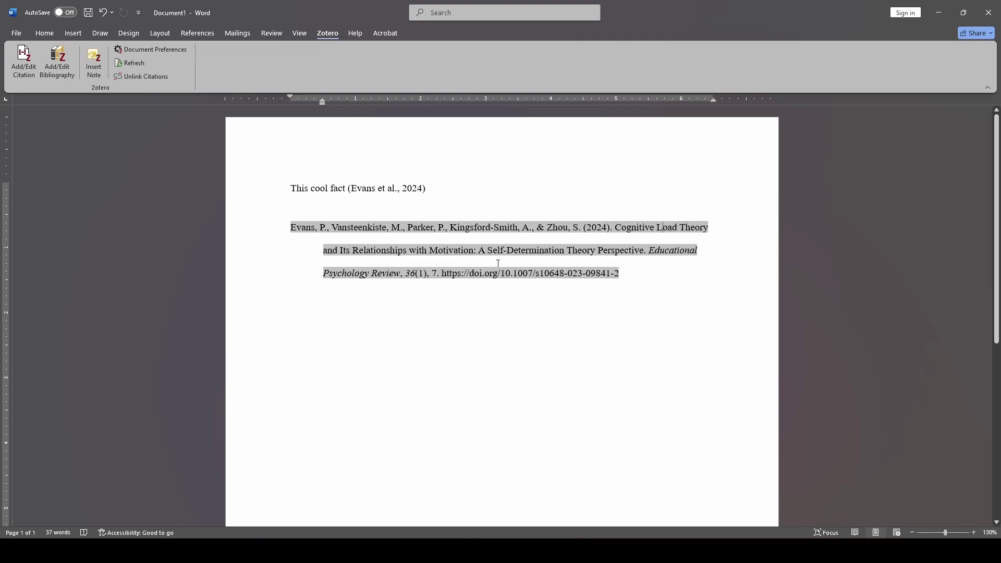
key(alt+Tab)
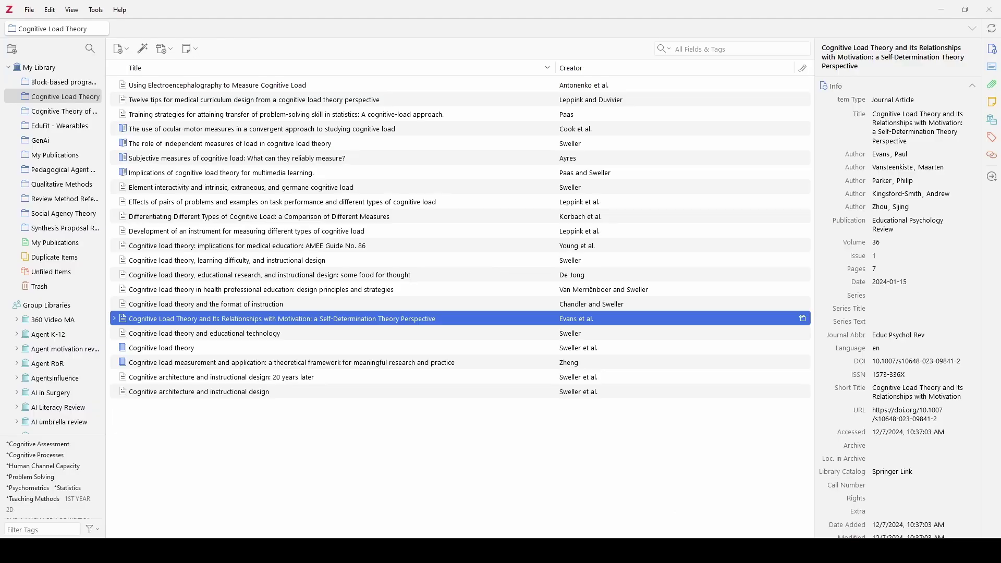
Step: Convert the Evans et al. title to sentence case, capitalizing the 'A' after the colon
right_click(891, 127)
click(920, 188)
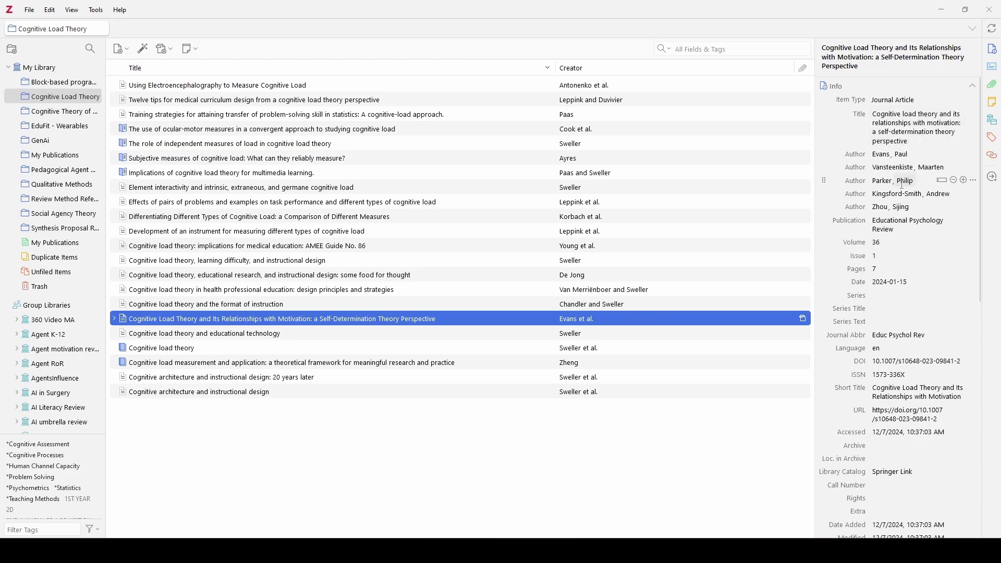
click(878, 132)
key(BackSpace)
text(A)
key(Return)
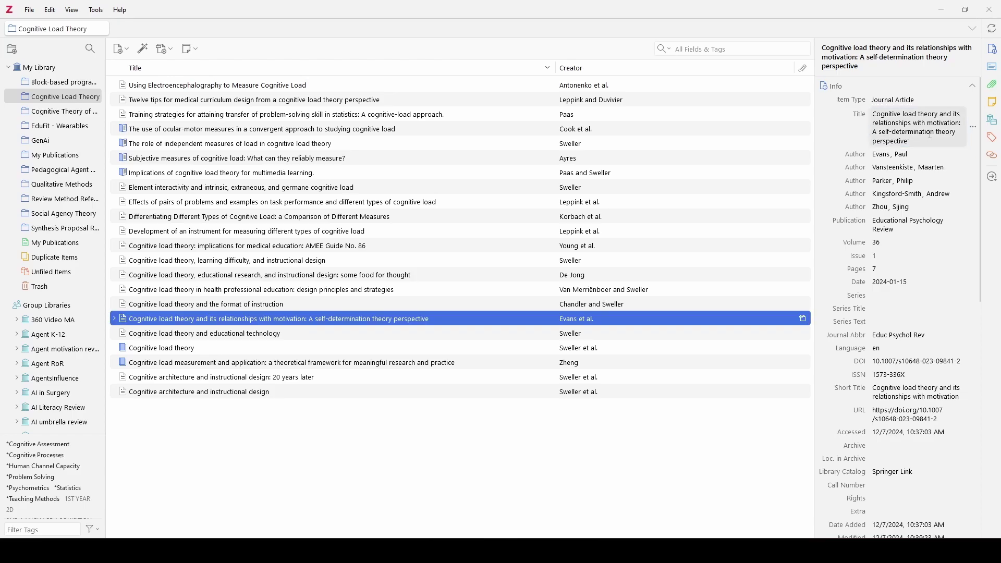
Step: Refresh Word's Zotero citations so the bibliography shows the corrected sentence-case title
click(941, 9)
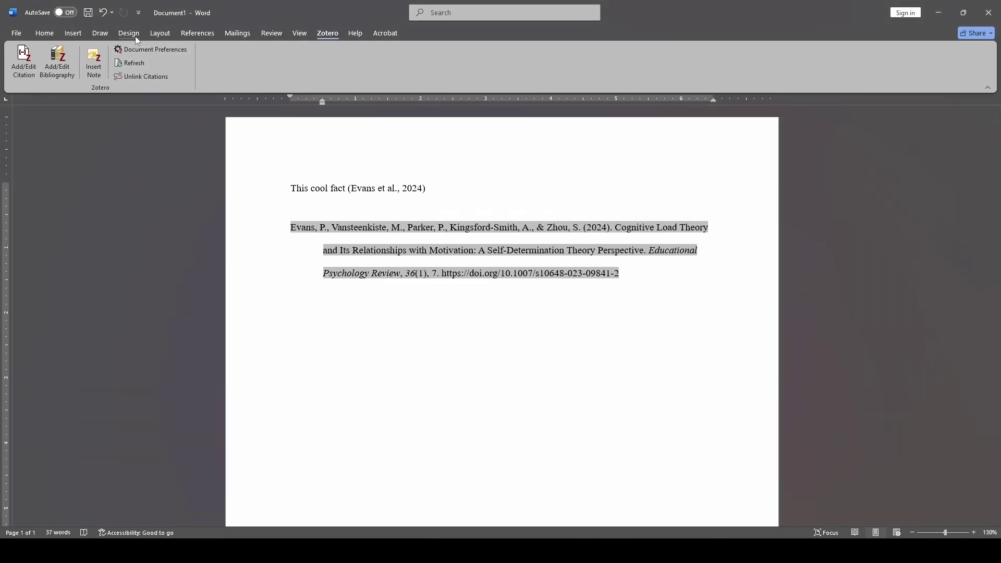
click(144, 65)
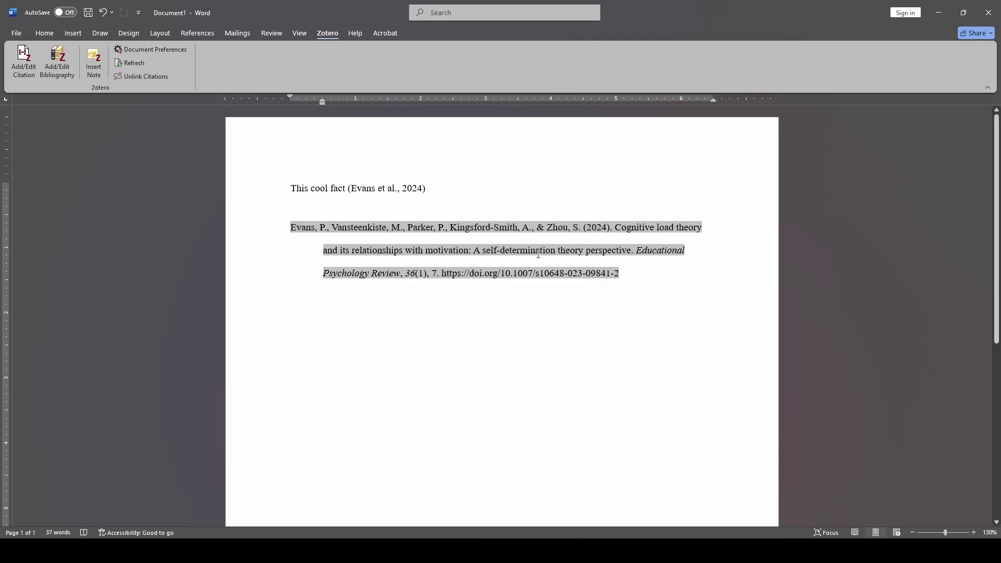
click(466, 326)
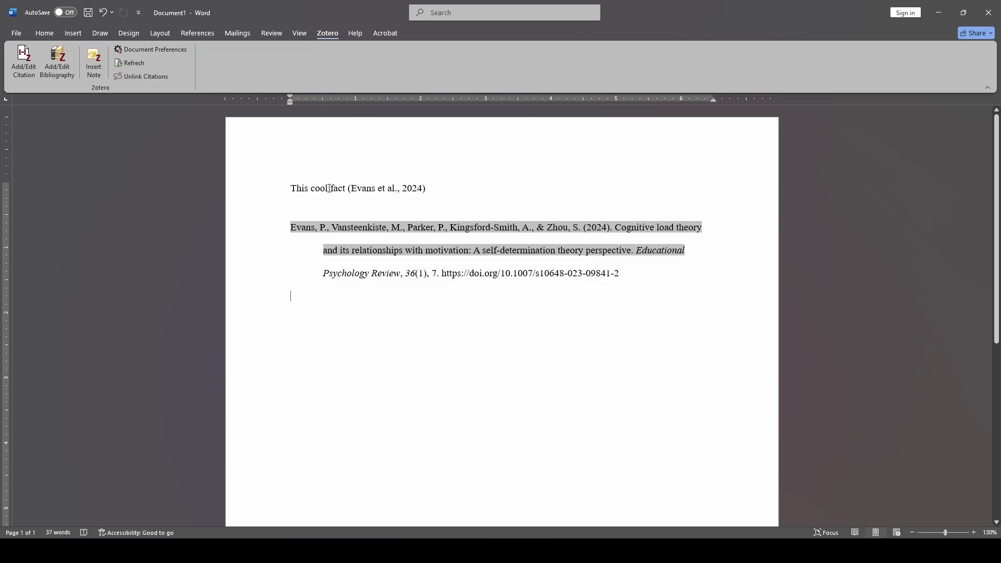
click(327, 233)
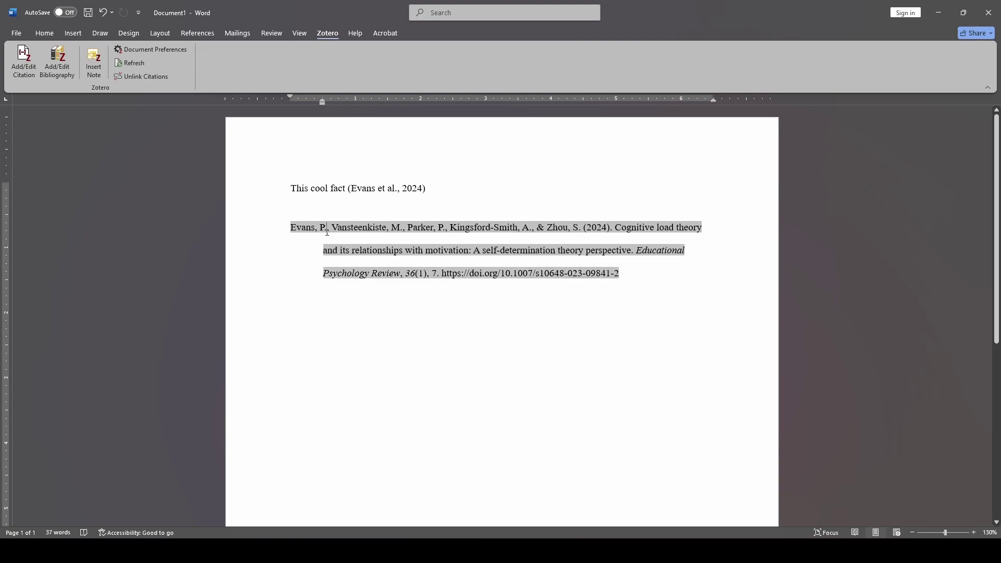
click(327, 190)
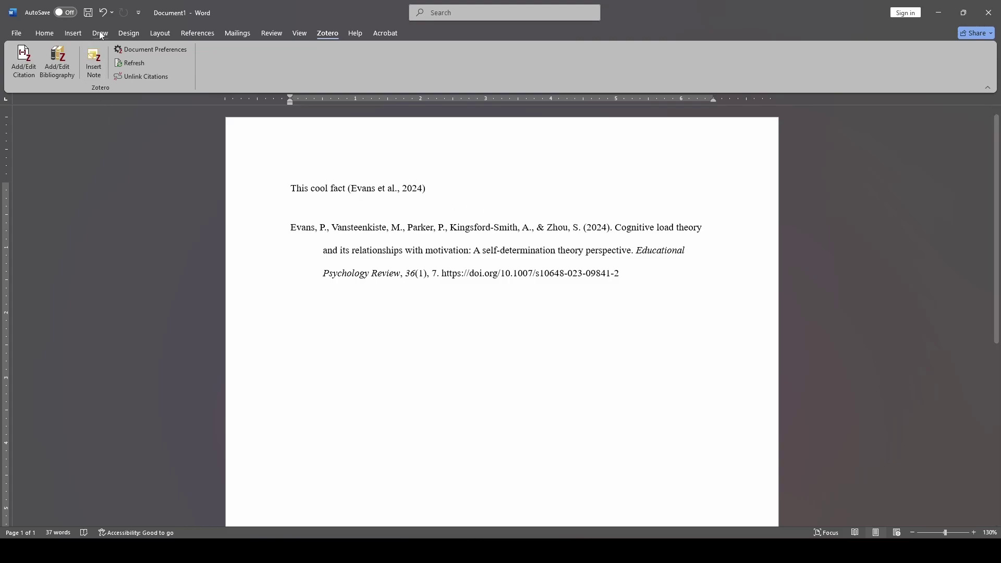
Step: Try AMA 11th edition, then Chicago 17th edition (full note) as the document's citation style
click(150, 51)
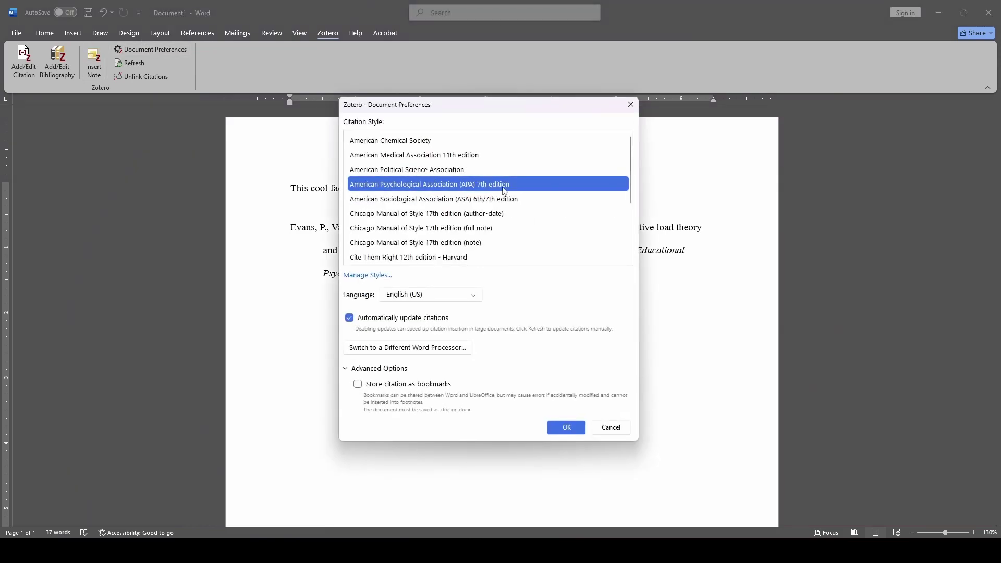
click(500, 158)
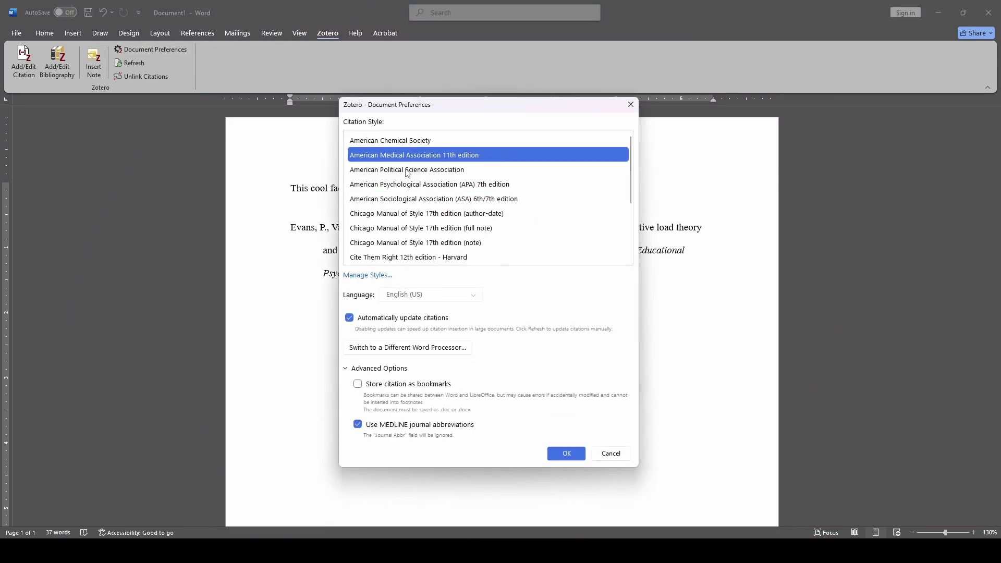
click(565, 453)
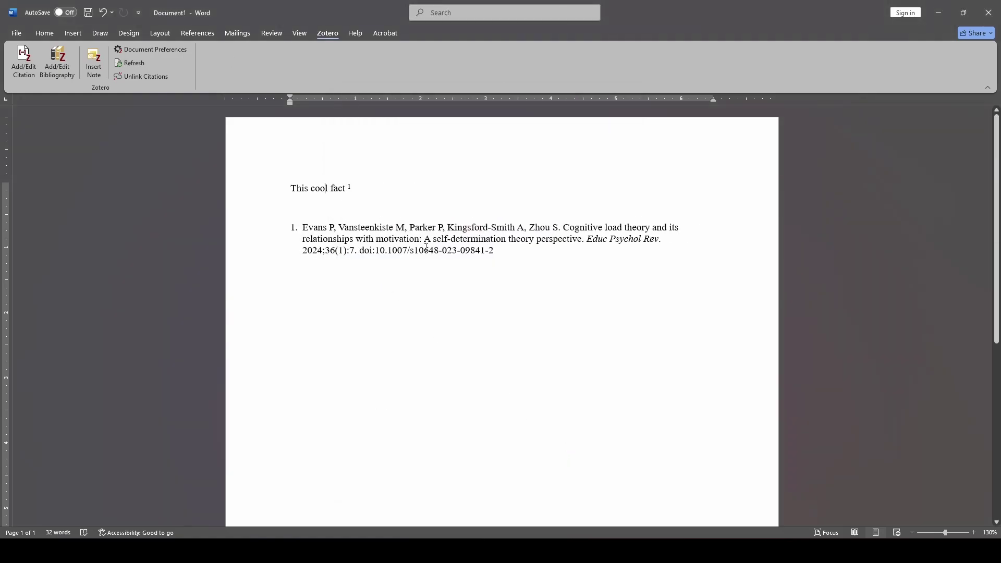
click(155, 49)
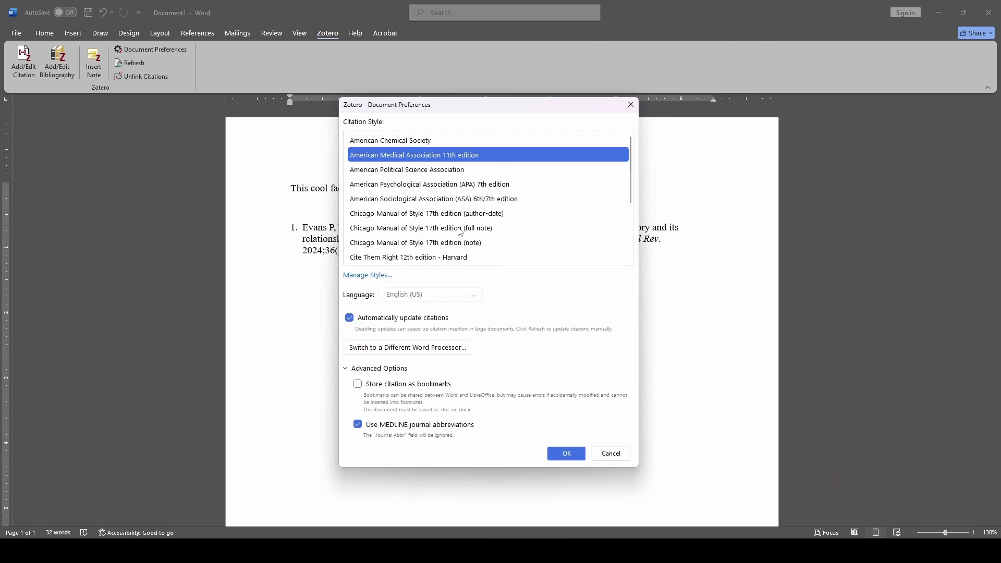
click(460, 231)
click(567, 392)
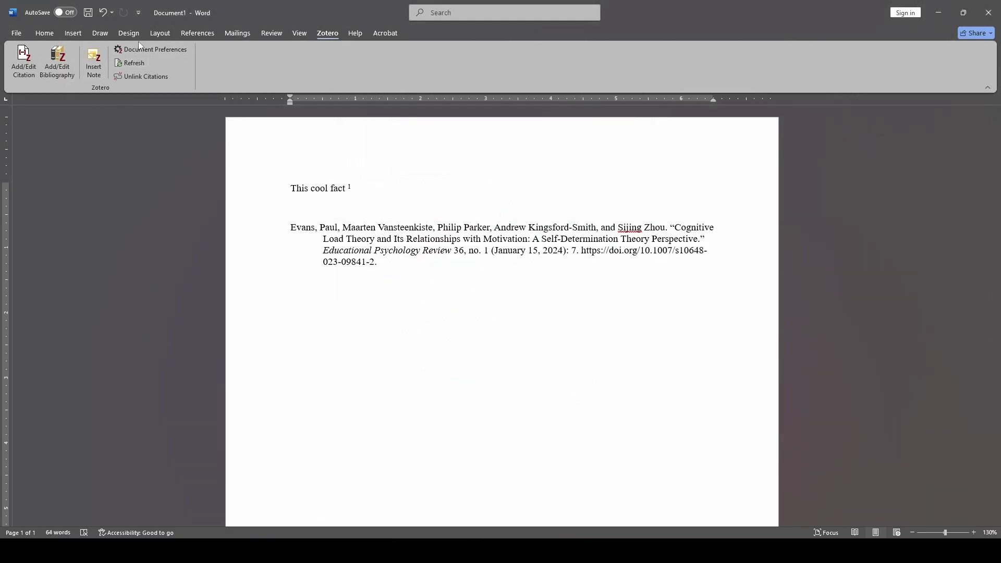
Step: Switch the document's citation style to IEEE
click(150, 49)
scroll(452, 209, down, 2)
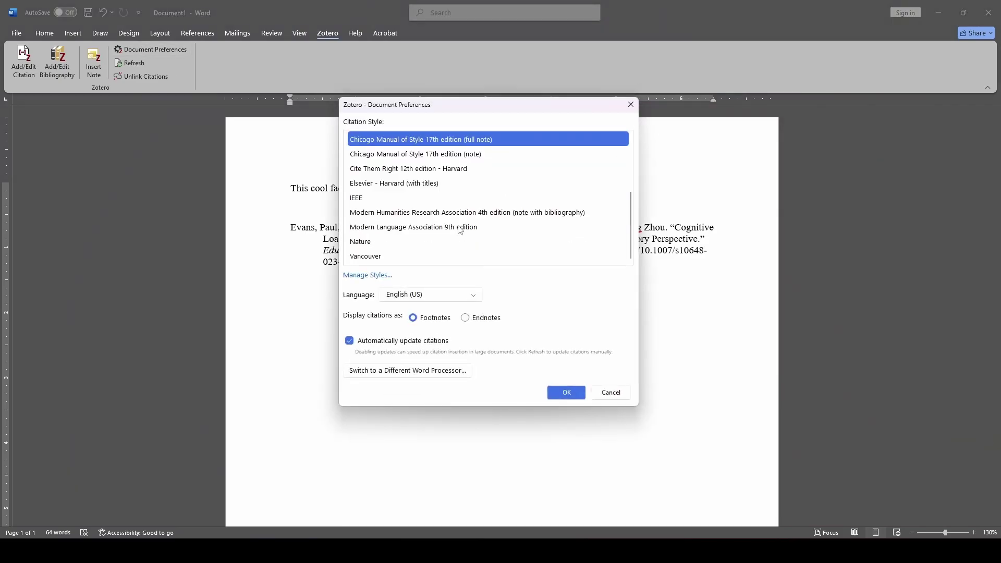
click(433, 201)
click(566, 455)
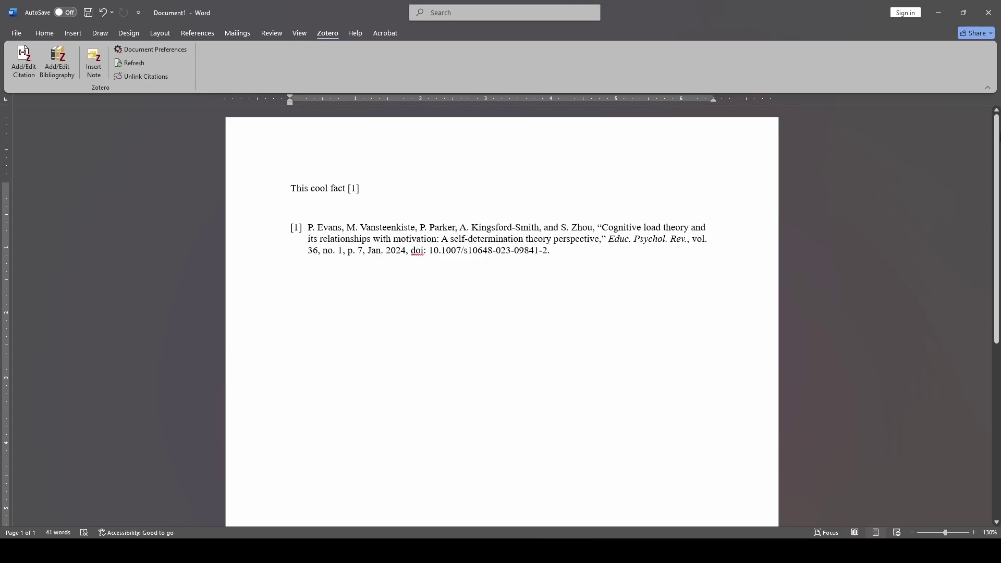
Step: Add blank lines below the bibliography and select all 22 items in Zotero's collection
click(592, 292)
key(Return)
key(Return)
click(938, 13)
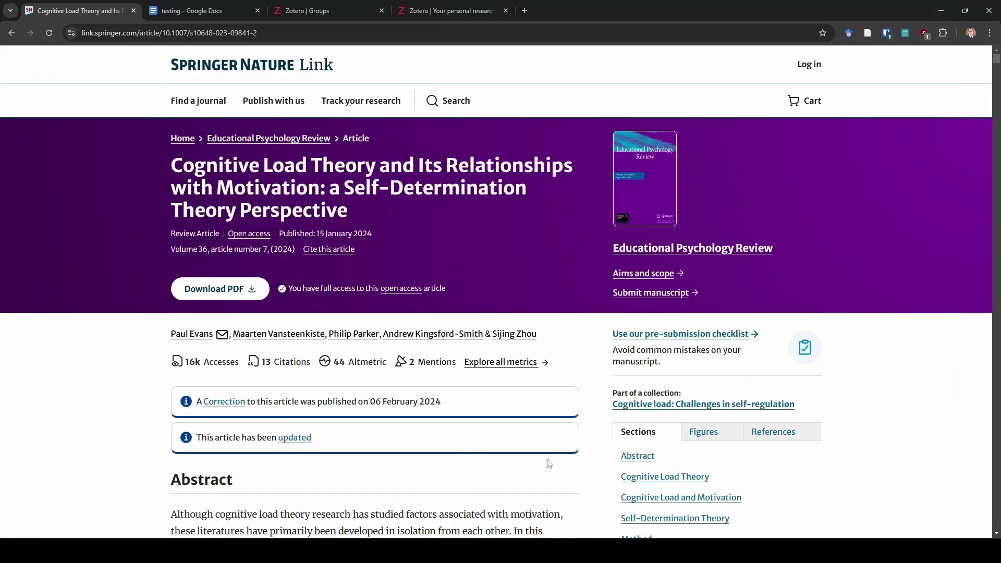
click(941, 11)
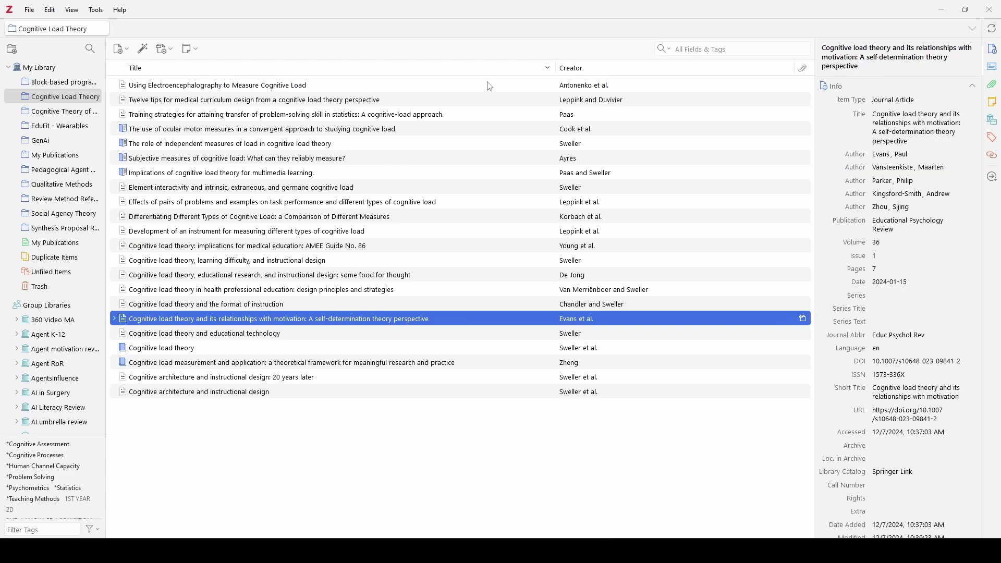
click(457, 86)
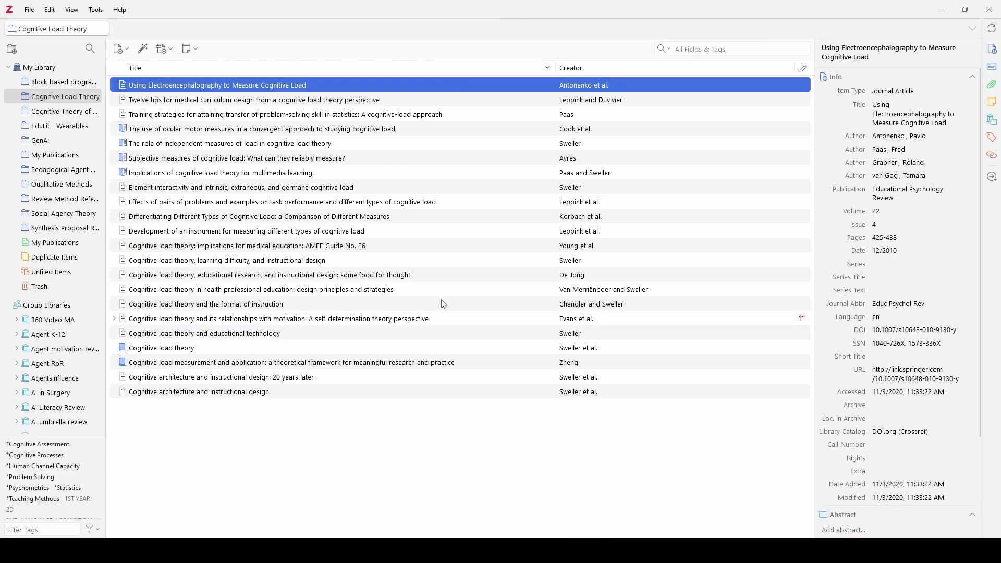
shift+click(360, 396)
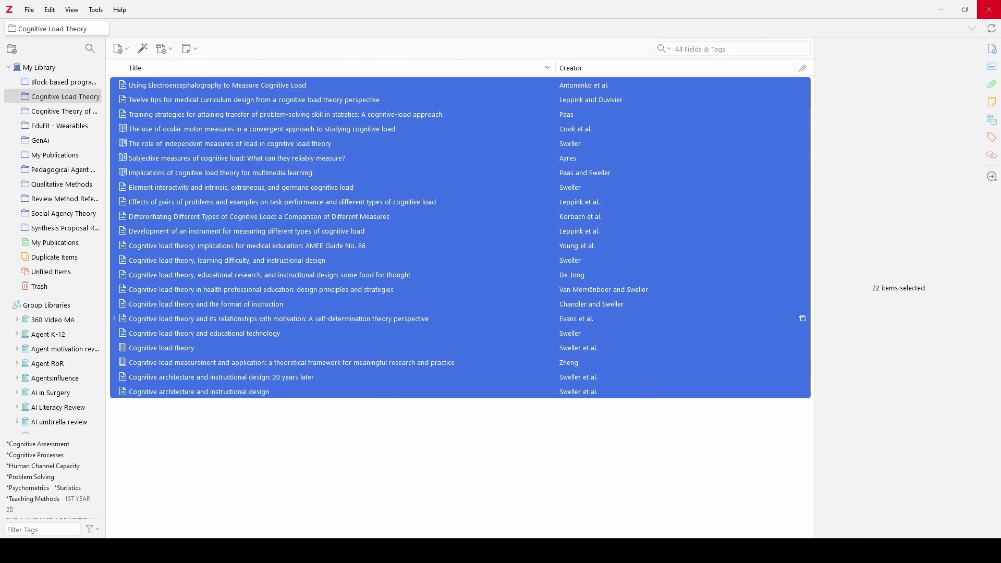
Step: Snap Zotero to half the screen and bring Word up beside it
mouse_move(971, 6)
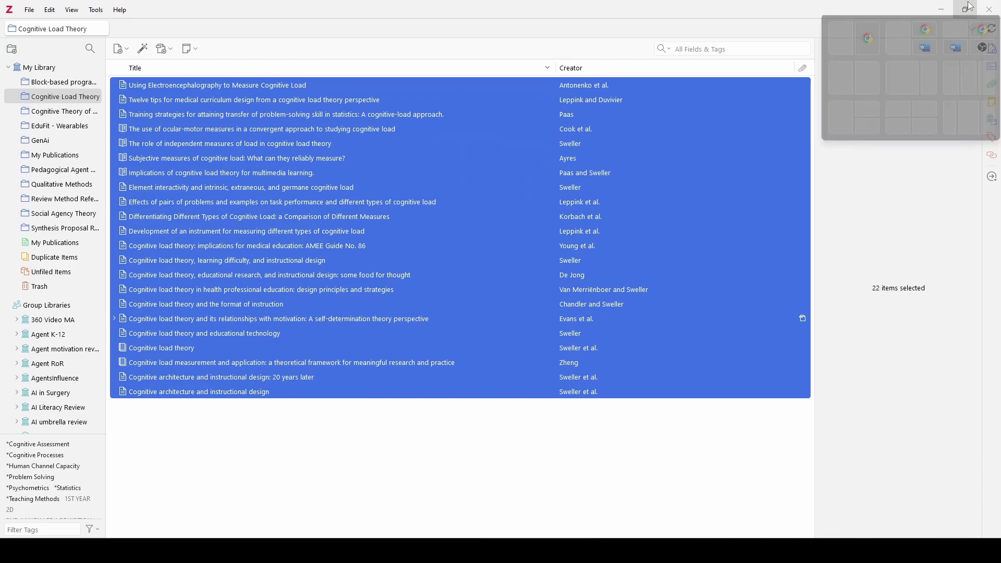
click(846, 44)
click(676, 91)
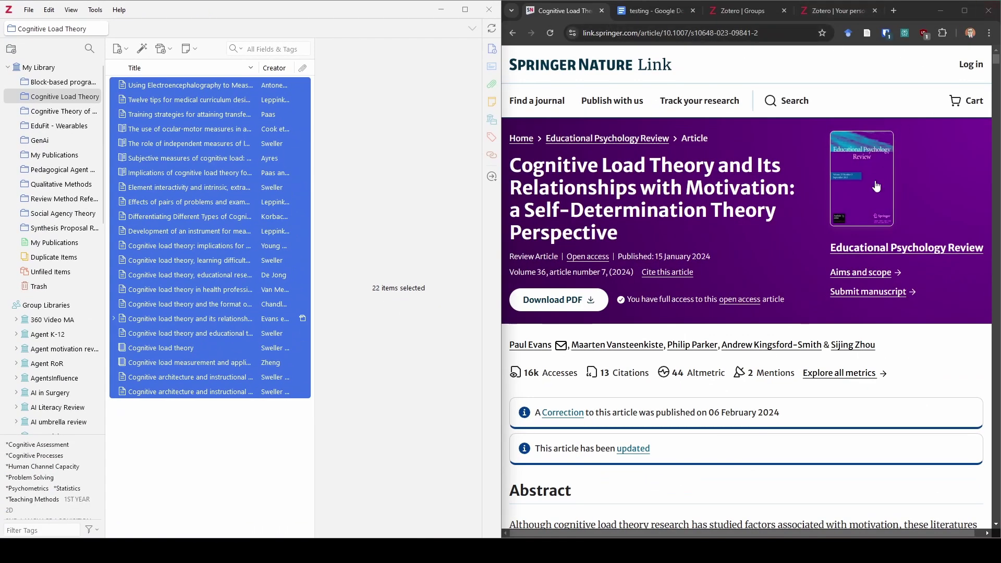
mouse_move(535, 550)
click(539, 528)
Step: Place Word on the left half of the screen beside Zotero
mouse_move(962, 11)
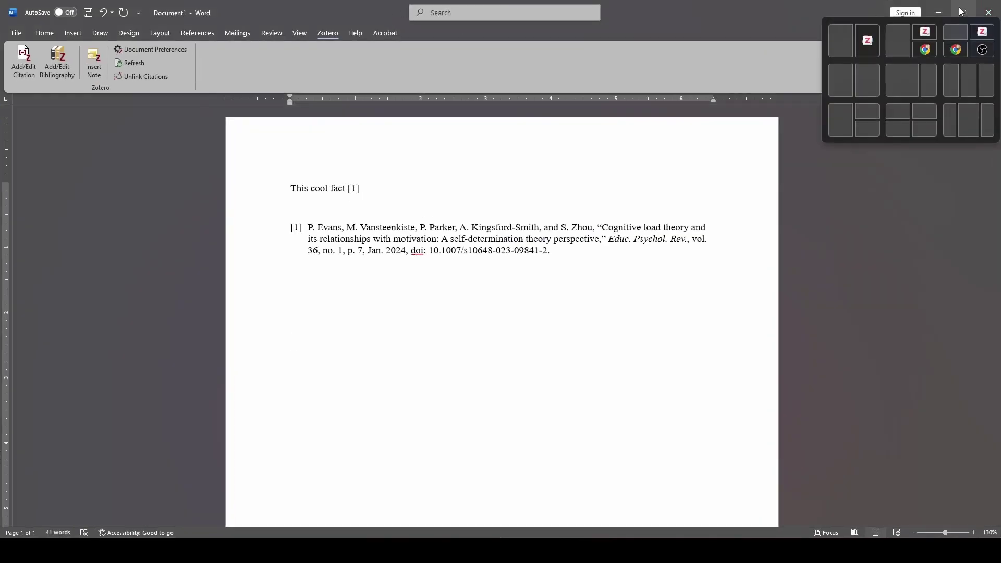
click(846, 41)
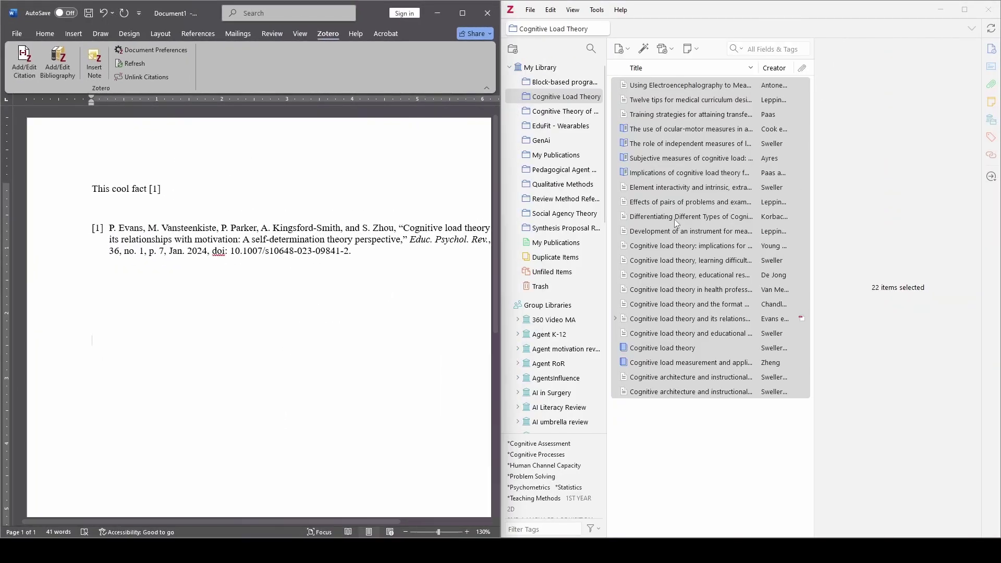
click(642, 11)
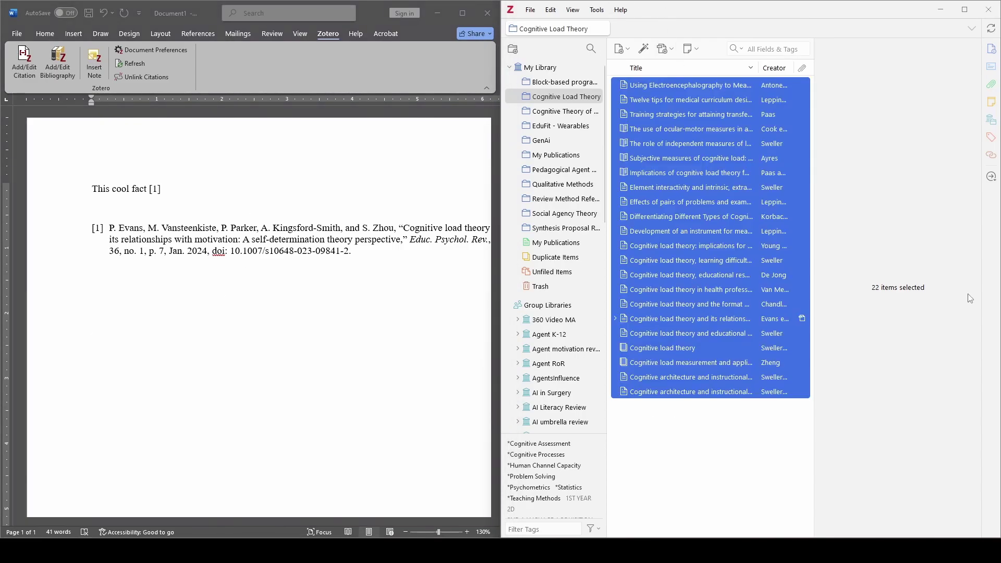
Step: Drag the 22 selected items into Word as an APA reference list starting with Antonenko
drag(689, 268, 215, 373)
scroll(253, 420, down, 5)
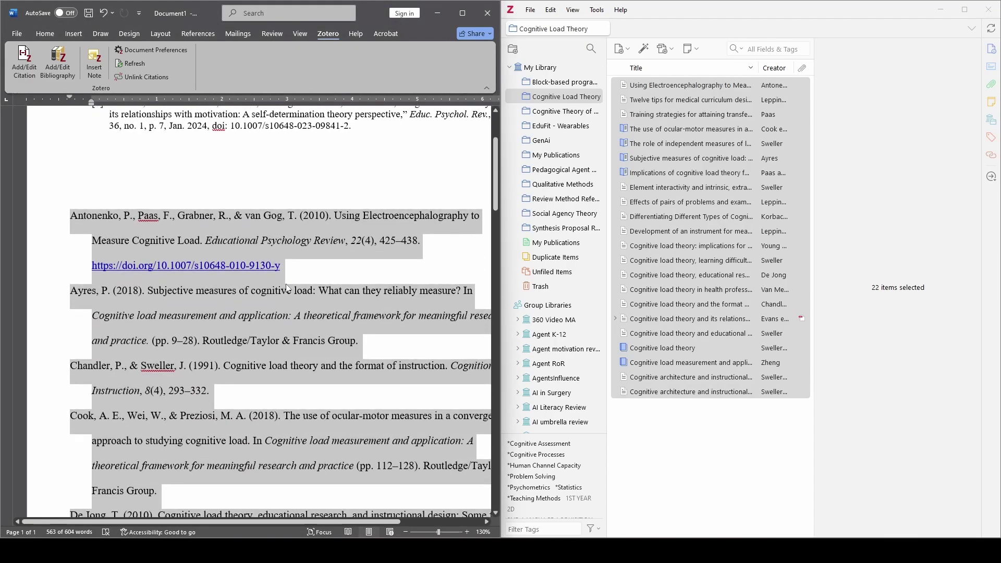
scroll(251, 415, down, 2)
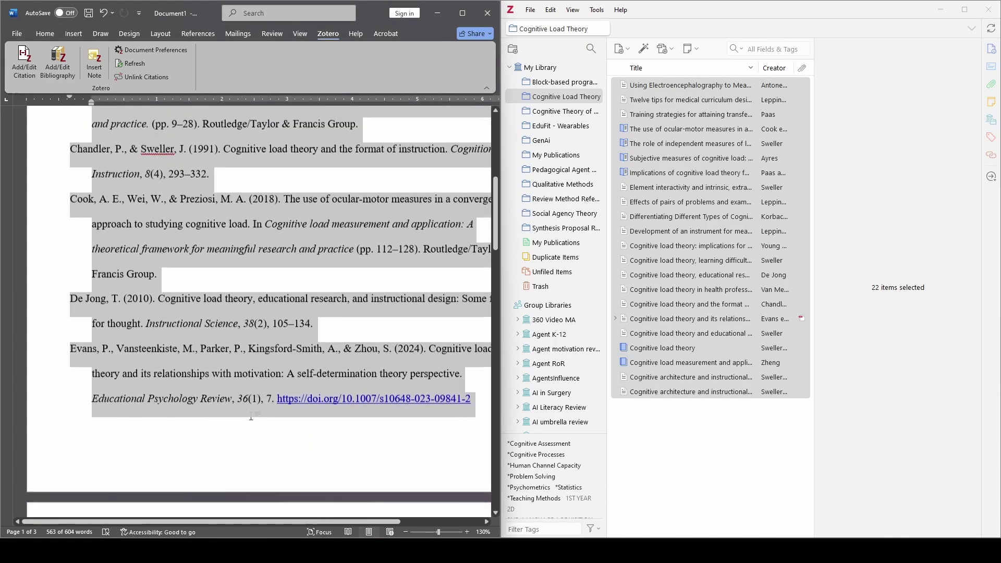
scroll(233, 369, up, 7)
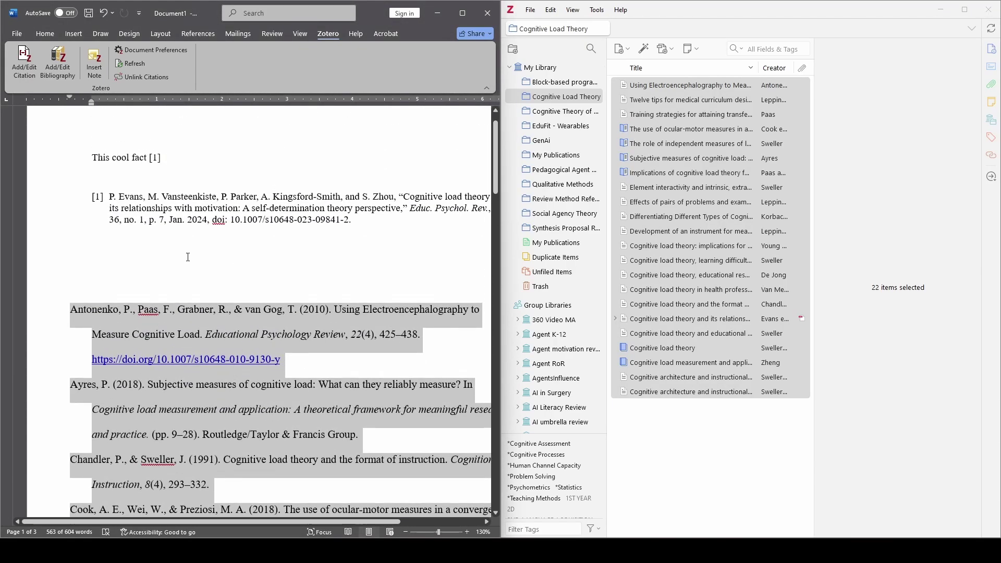
click(278, 163)
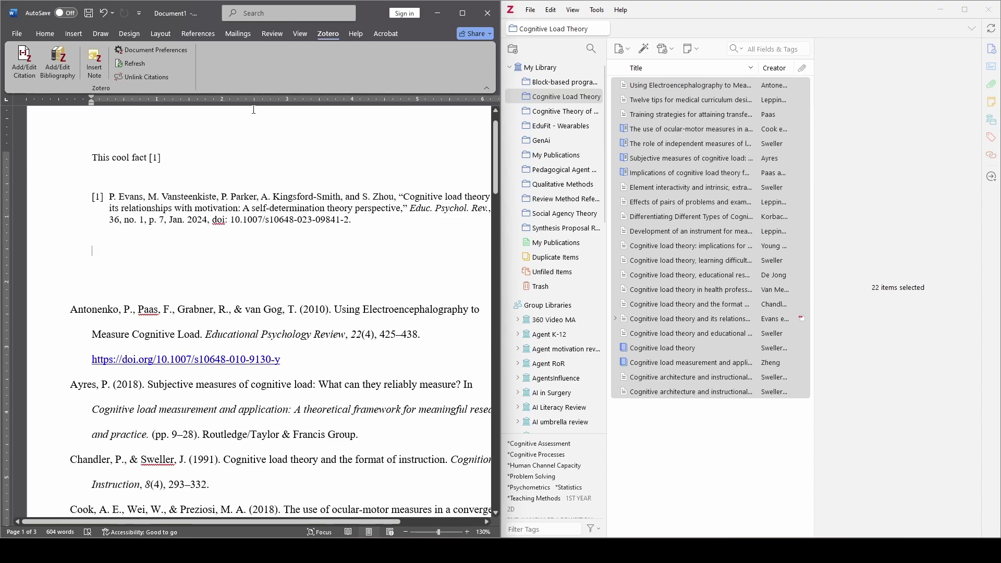
Step: Close Word without saving and bring the Chrome window forward
click(486, 17)
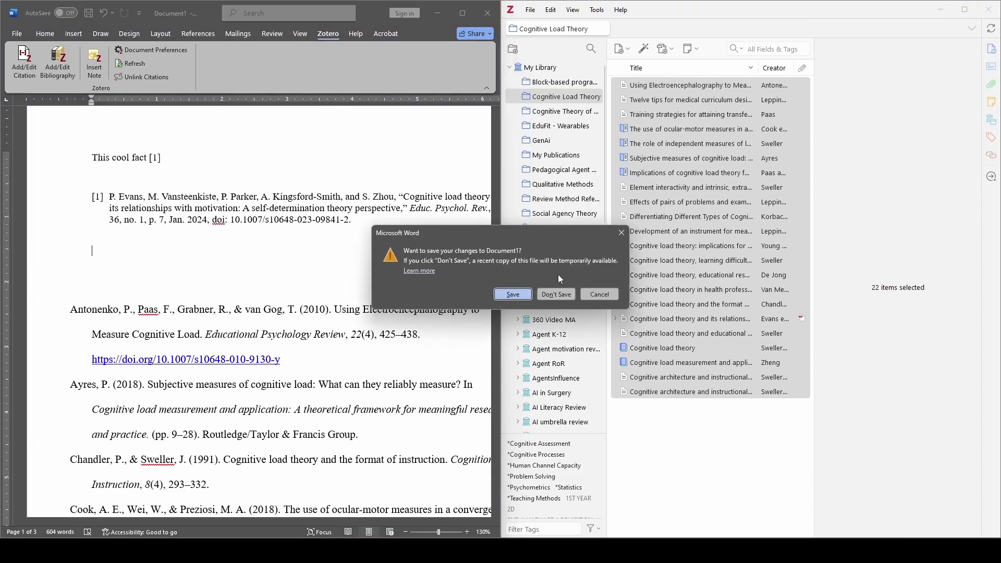
click(556, 294)
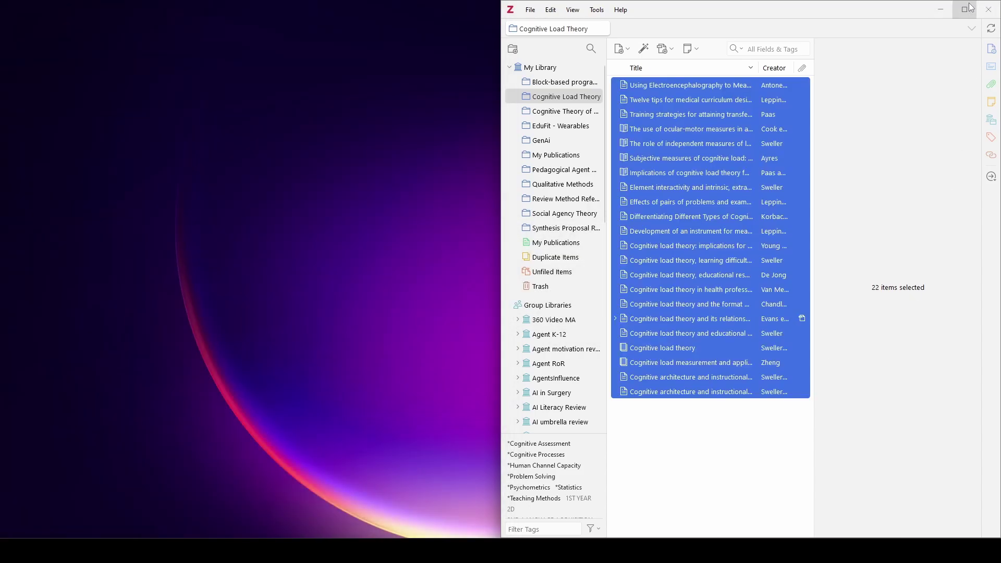
mouse_move(490, 550)
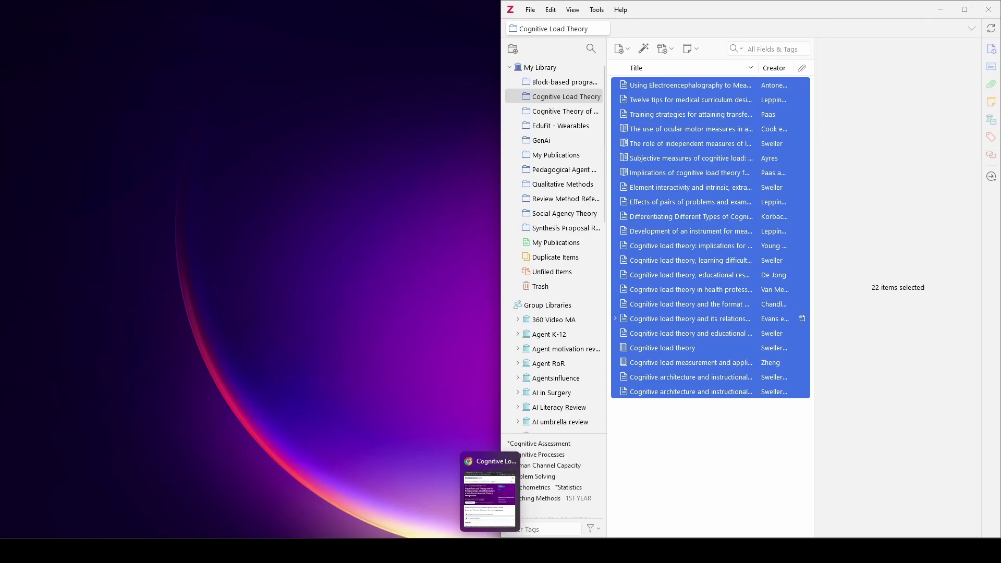
click(489, 498)
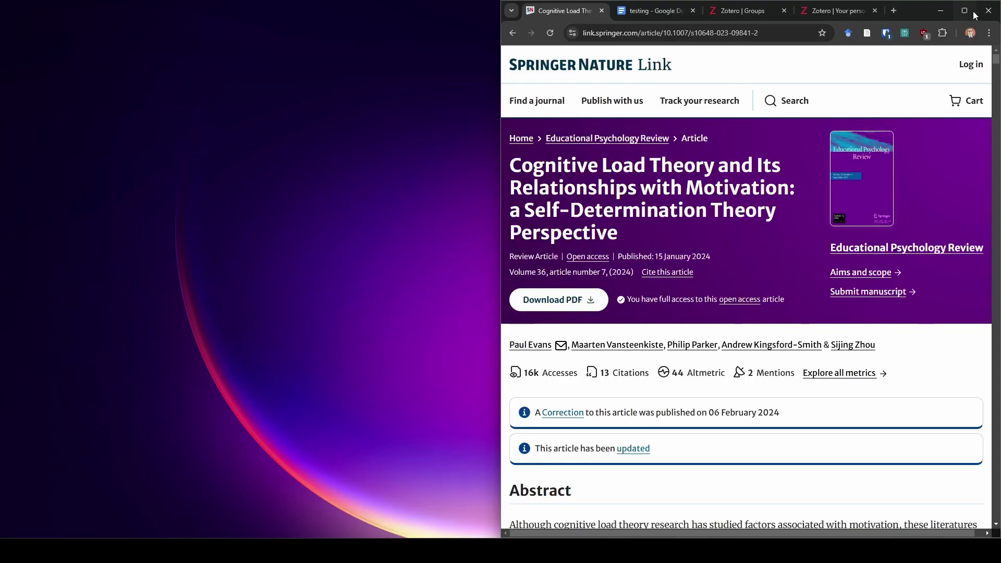
Step: Maximize Chrome and start typing 'This coo' in the testing Google Doc
drag(920, 12, 636, 11)
click(174, 10)
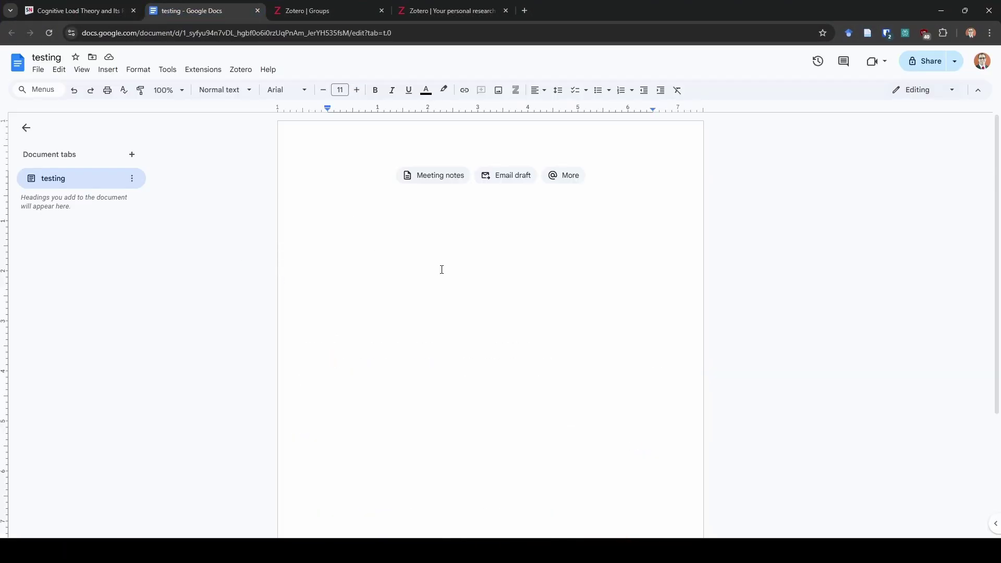
text(This cool fact)
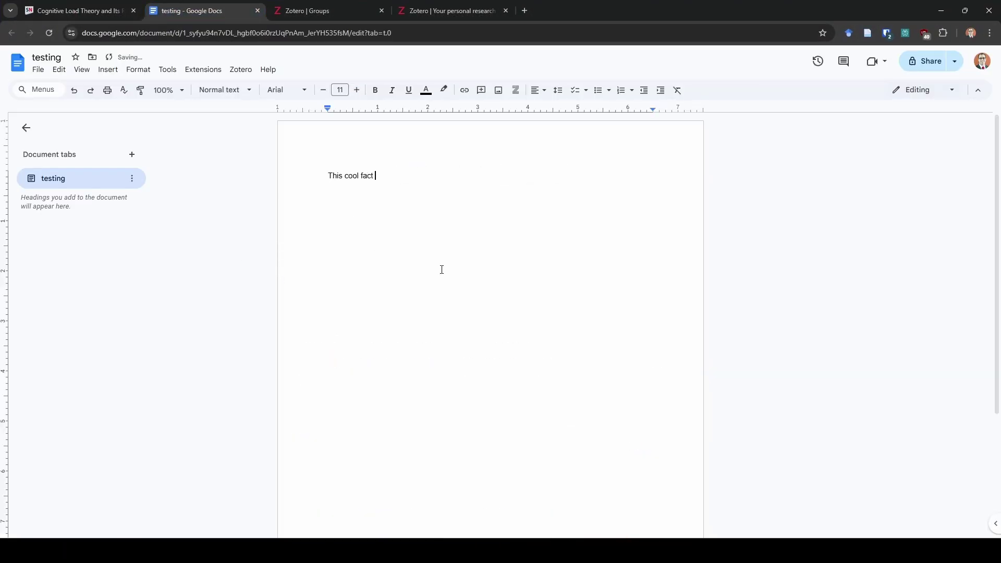
Step: Start a Zotero citation and sign in with the Google account
click(242, 75)
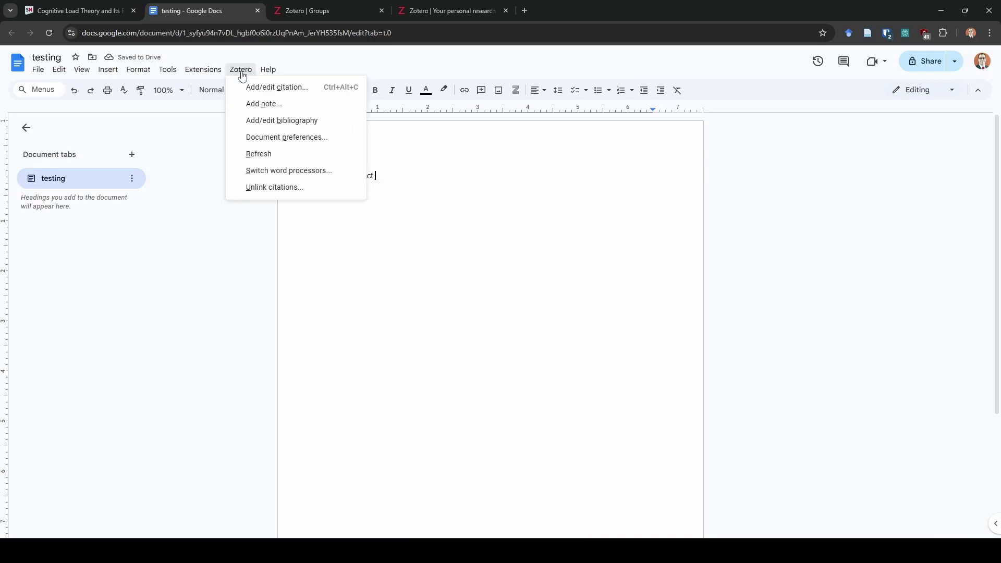
click(275, 87)
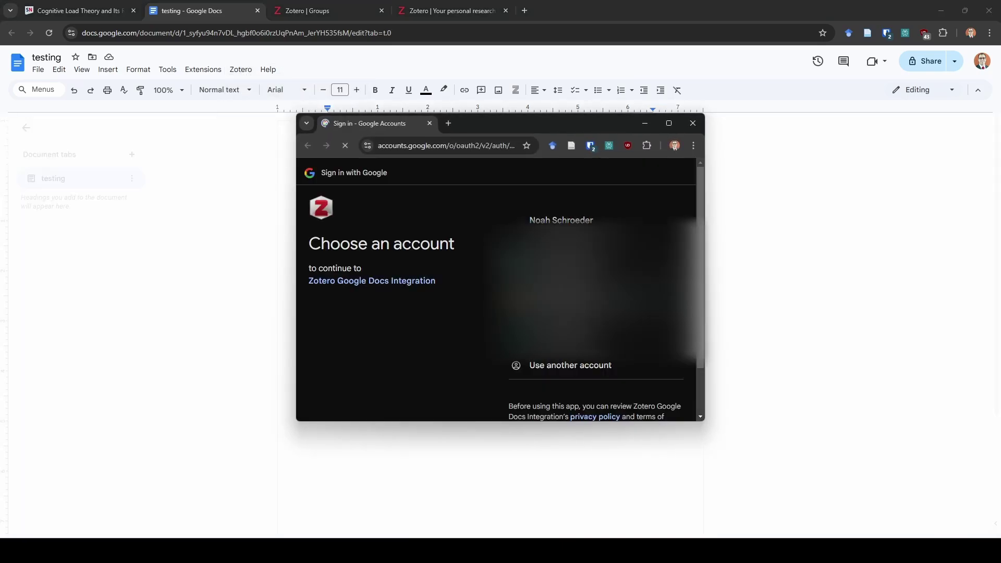
click(632, 223)
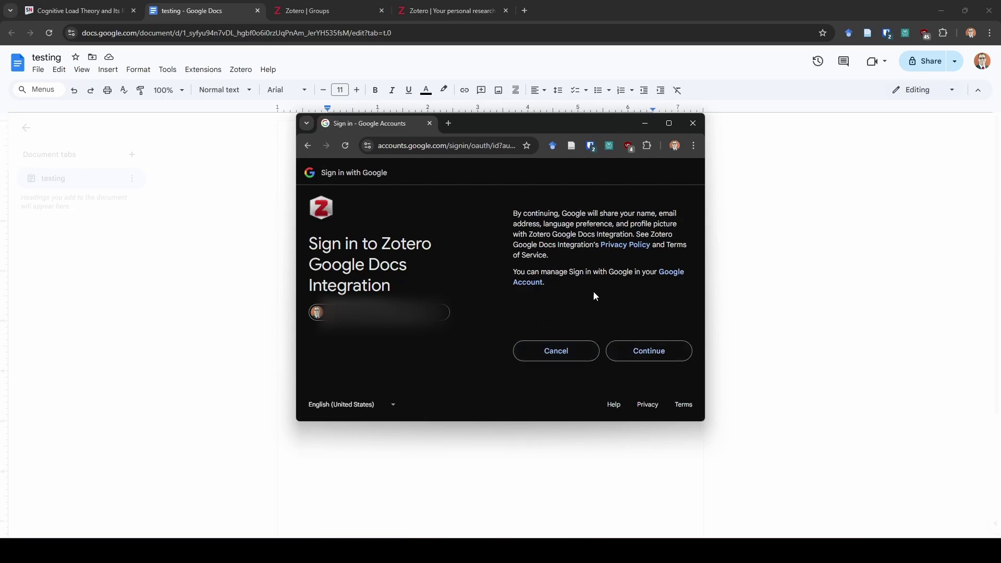
click(671, 354)
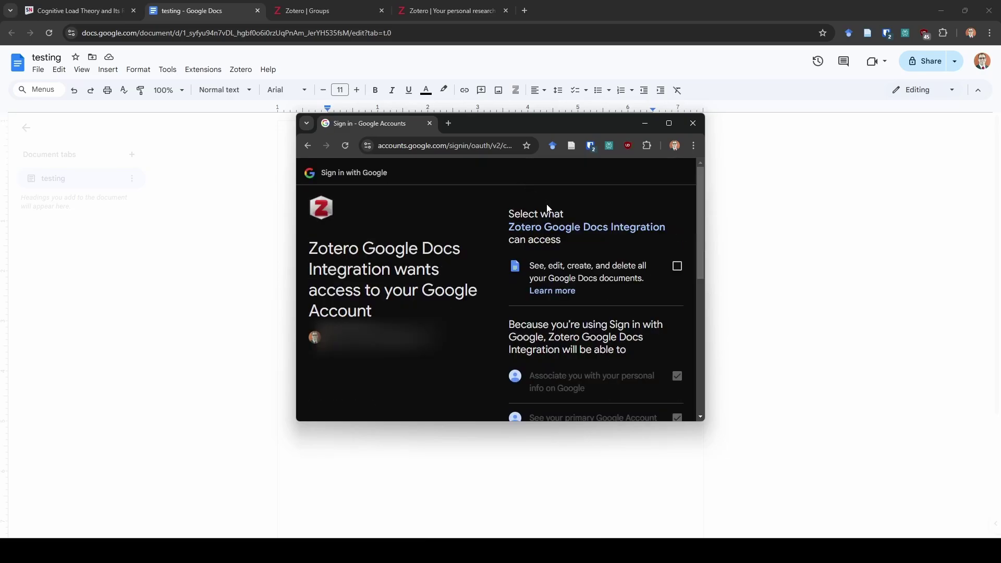
Step: Allow the Zotero integration to edit Google Docs documents and grant access
click(676, 266)
scroll(509, 251, down, 4)
scroll(611, 371, down, 2)
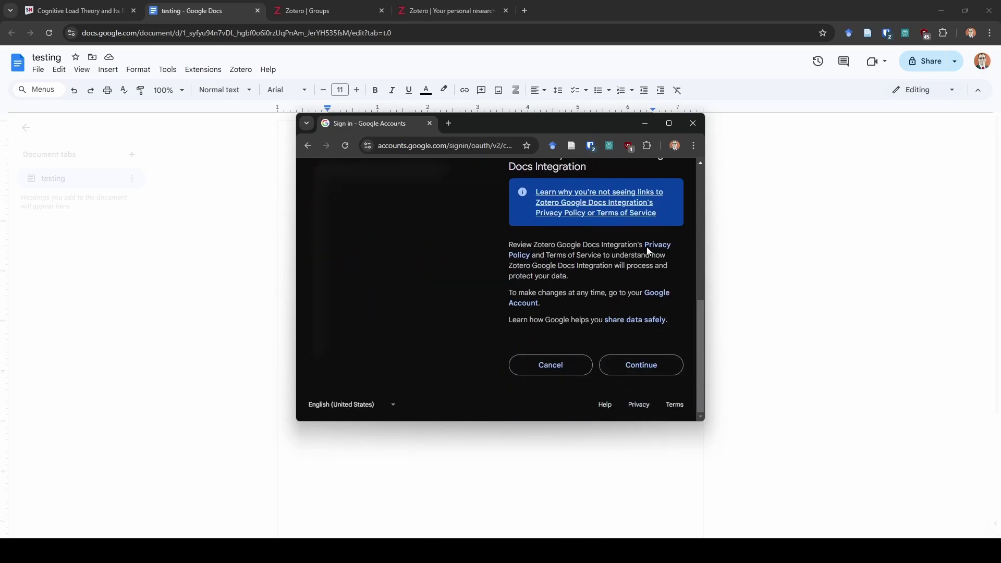
scroll(630, 292, up, 6)
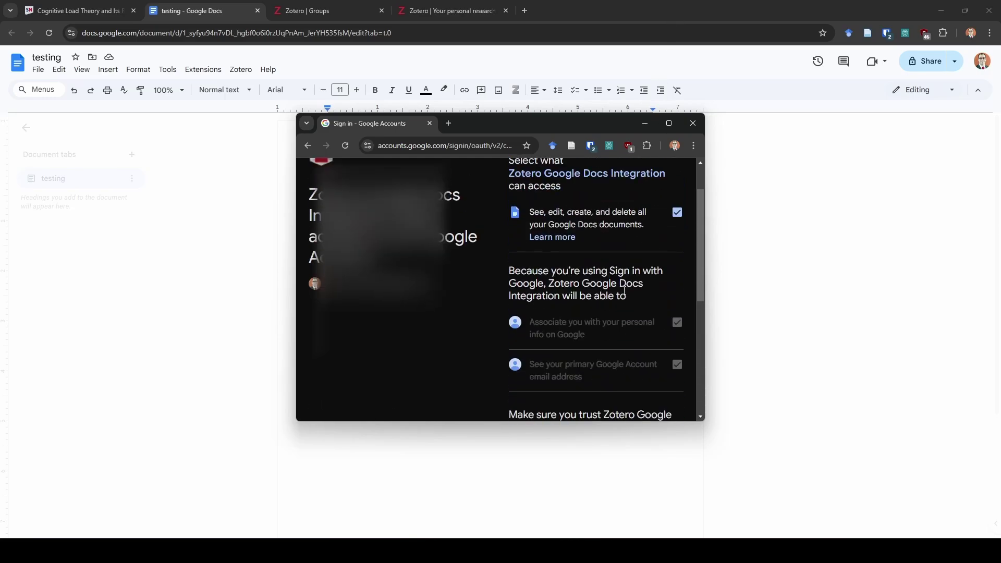
scroll(628, 290, down, 5)
scroll(653, 405, down, 1)
click(645, 361)
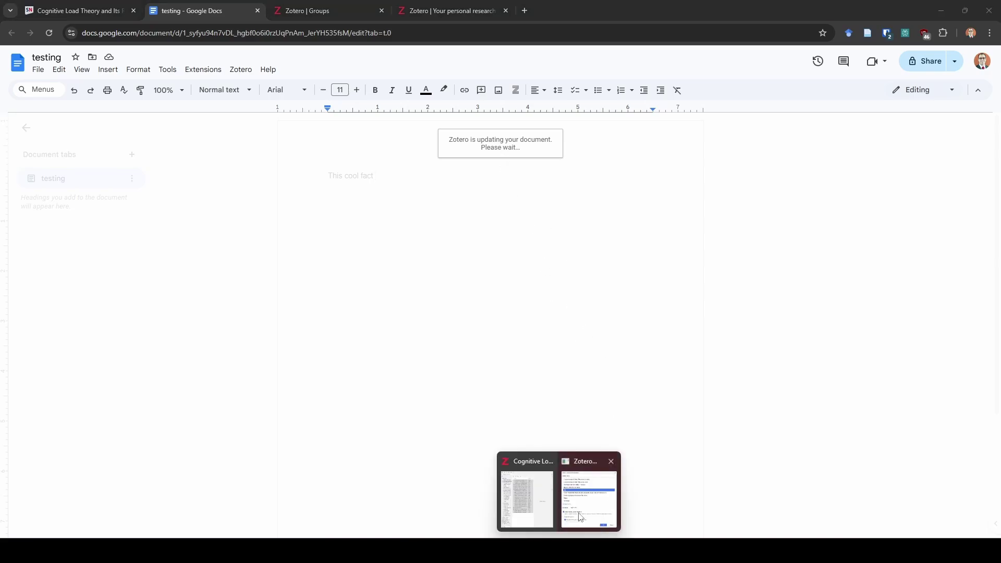
Step: Set the document's citation style to APA 7th edition
mouse_move(580, 516)
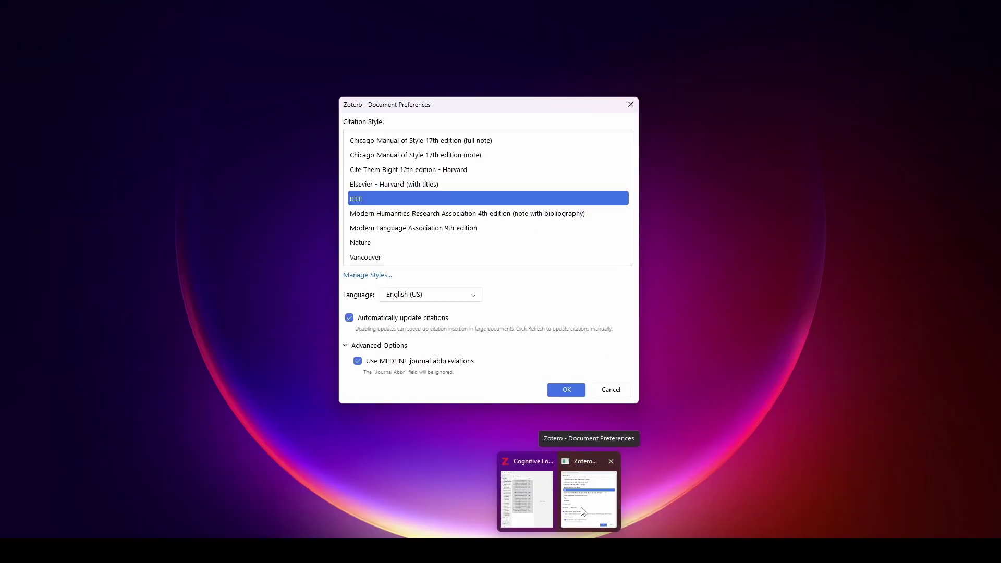
click(580, 516)
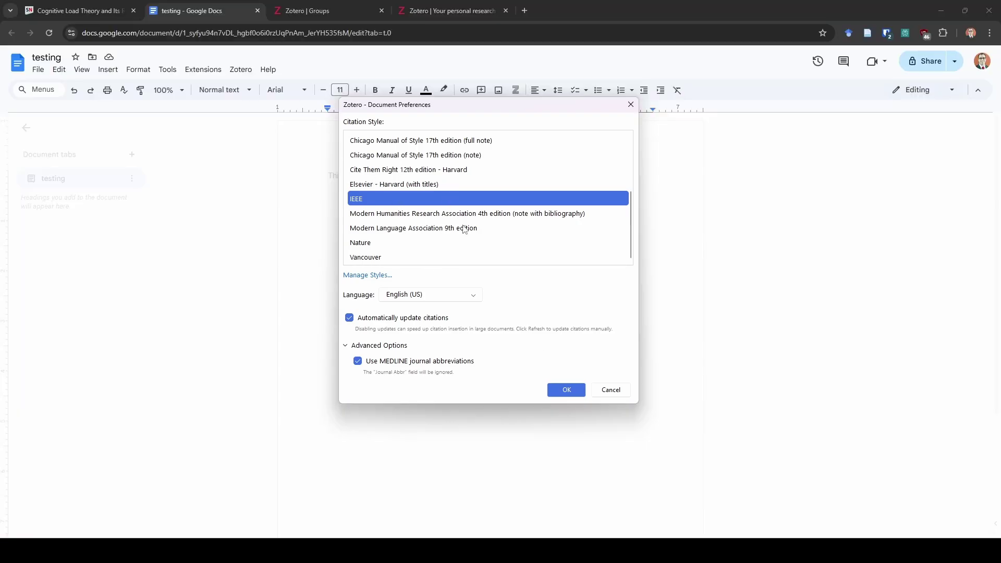
scroll(443, 240, up, 3)
scroll(445, 243, up, 1)
click(454, 188)
click(567, 351)
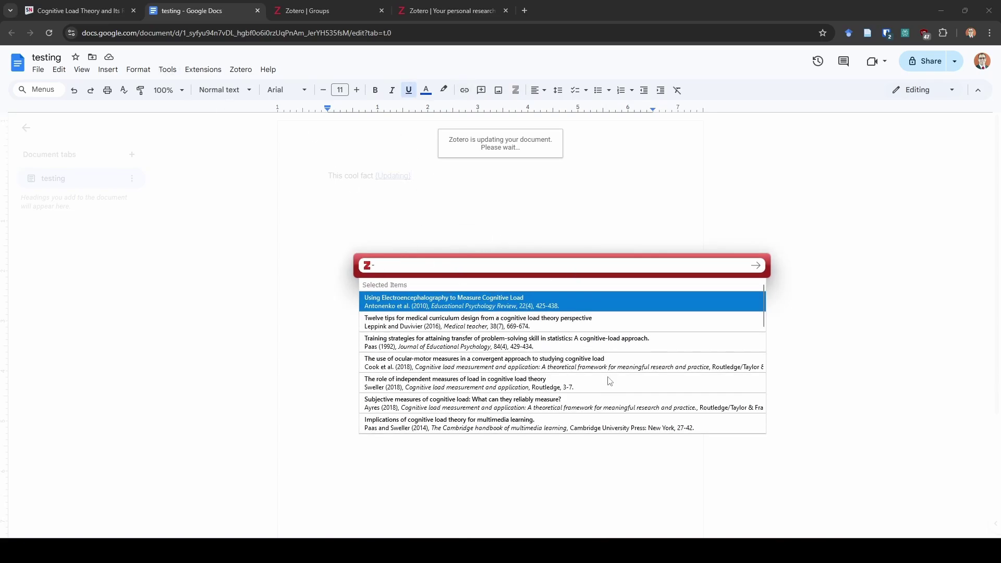
Step: Cite Antonenko 2010, Cook 2018 and Leppink & Duvivier 2016 at the end of the sentence
click(491, 304)
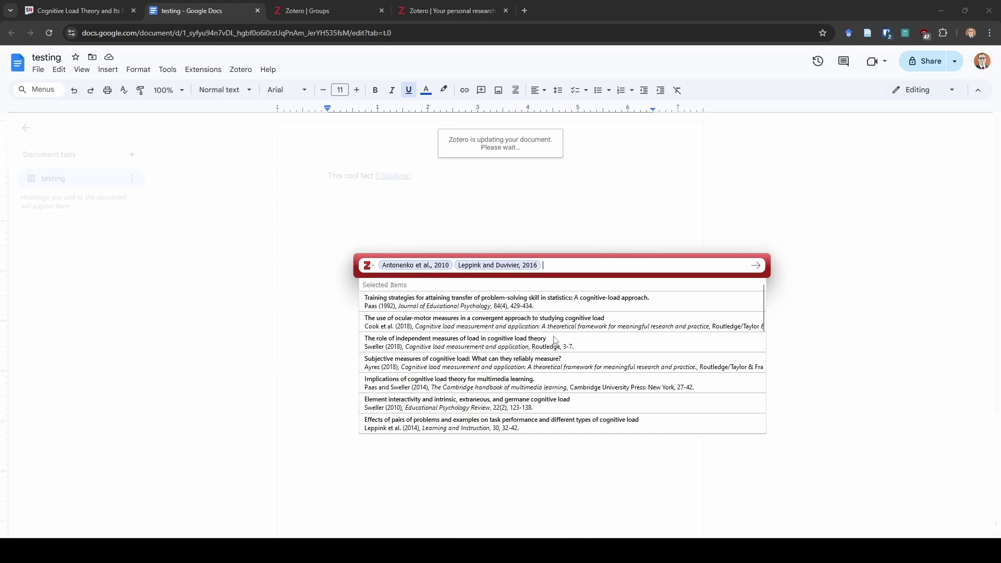
click(556, 329)
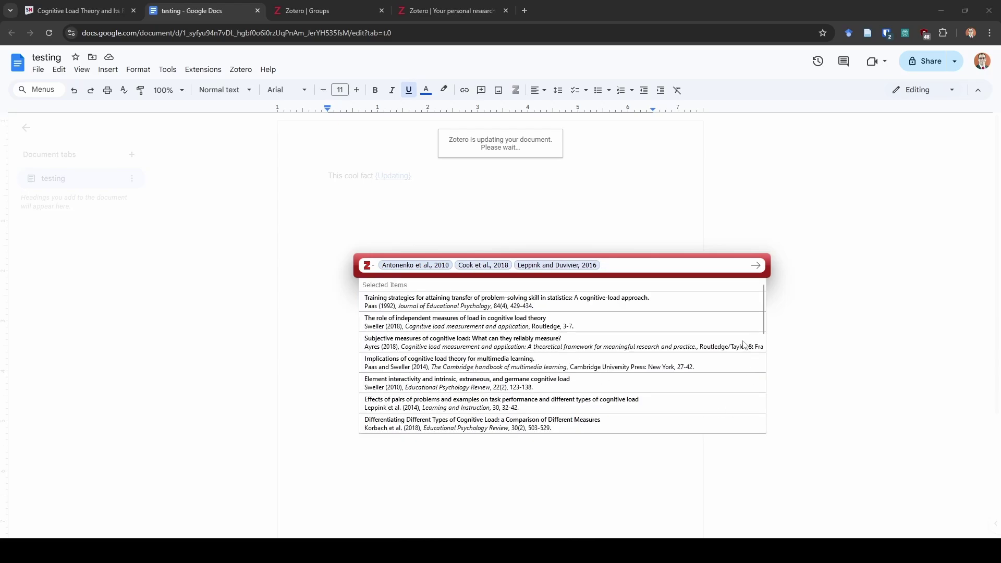
key(Return)
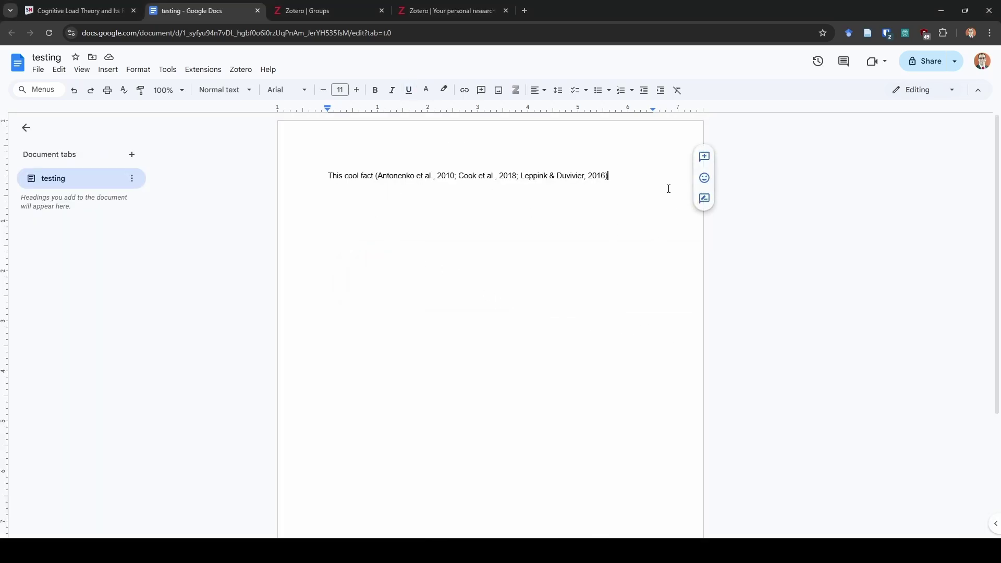
Step: Insert a Zotero bibliography of the cited sources on a new line below the sentence
key(Return)
click(241, 70)
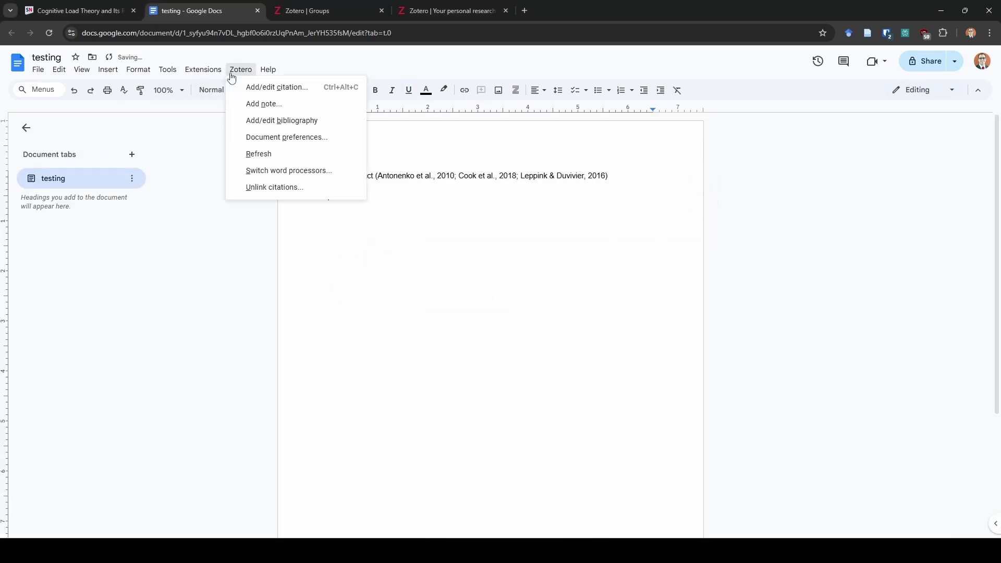
click(293, 121)
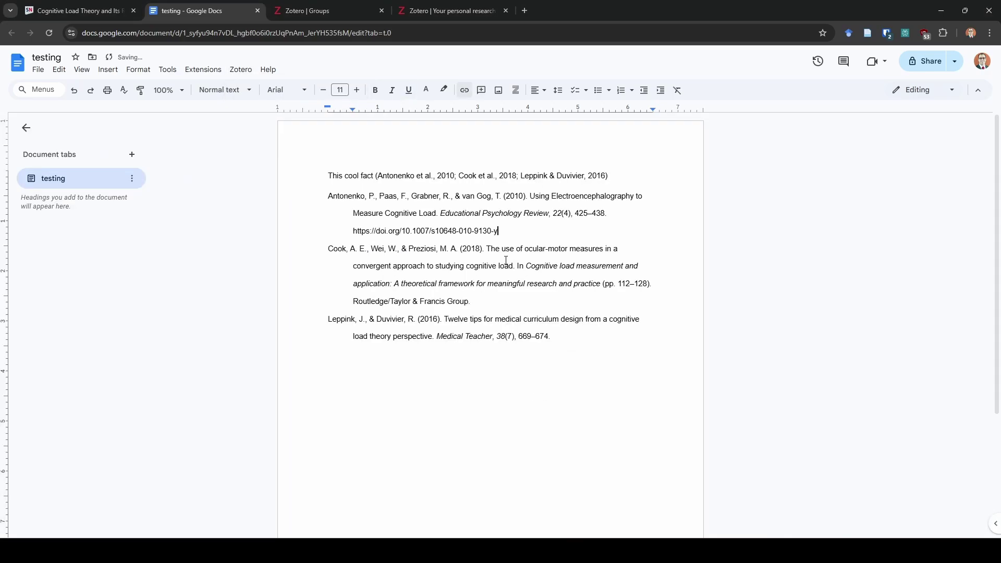
click(414, 176)
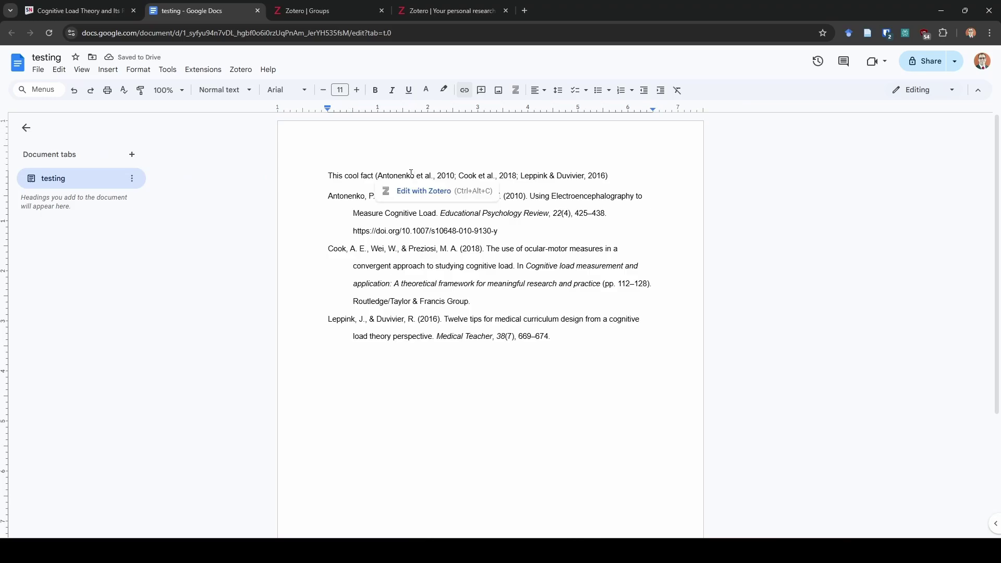
Step: Type '. .Schroeder' at the line start and pick the Schroeder 2016 source for a new citation
click(317, 175)
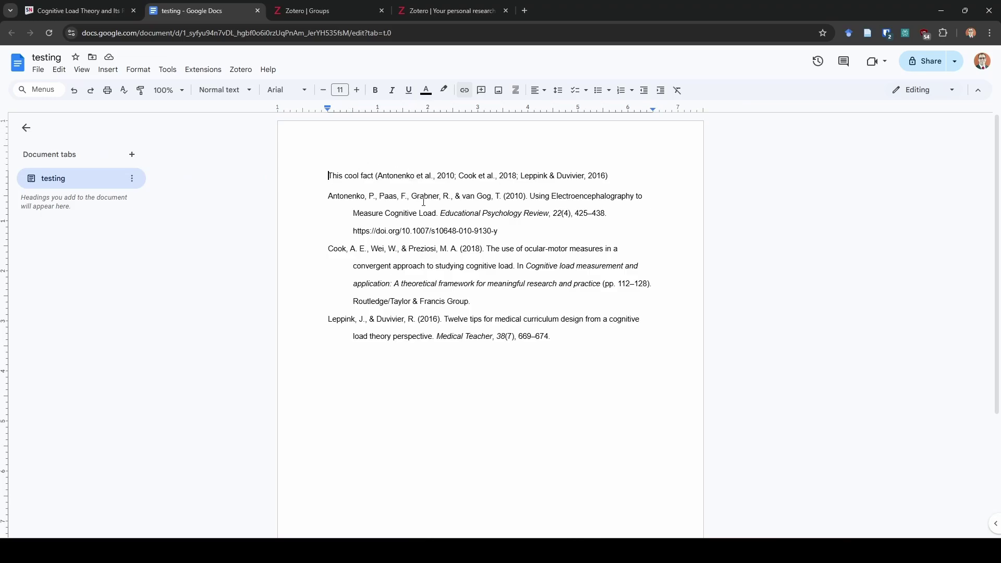
text(. )
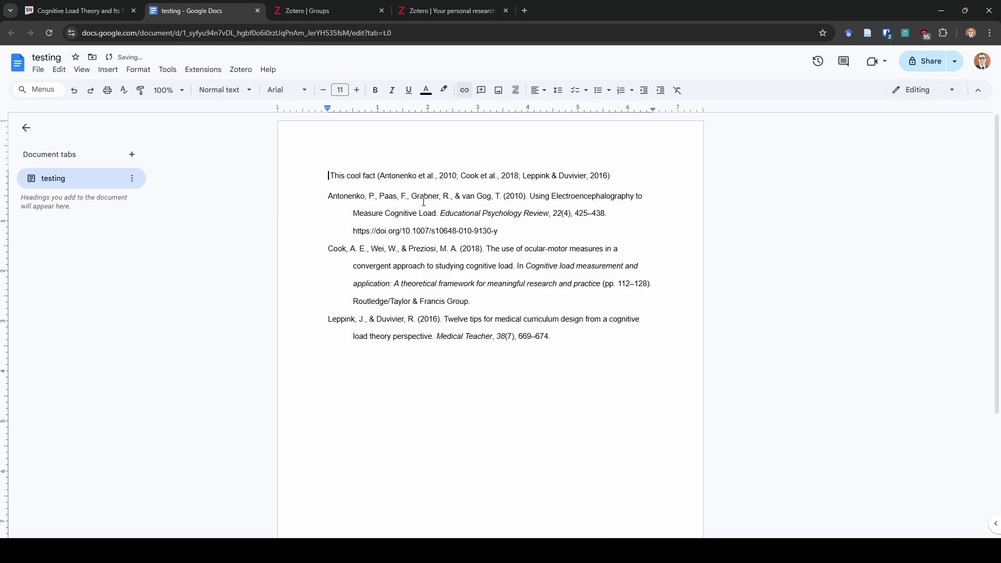
text(.)
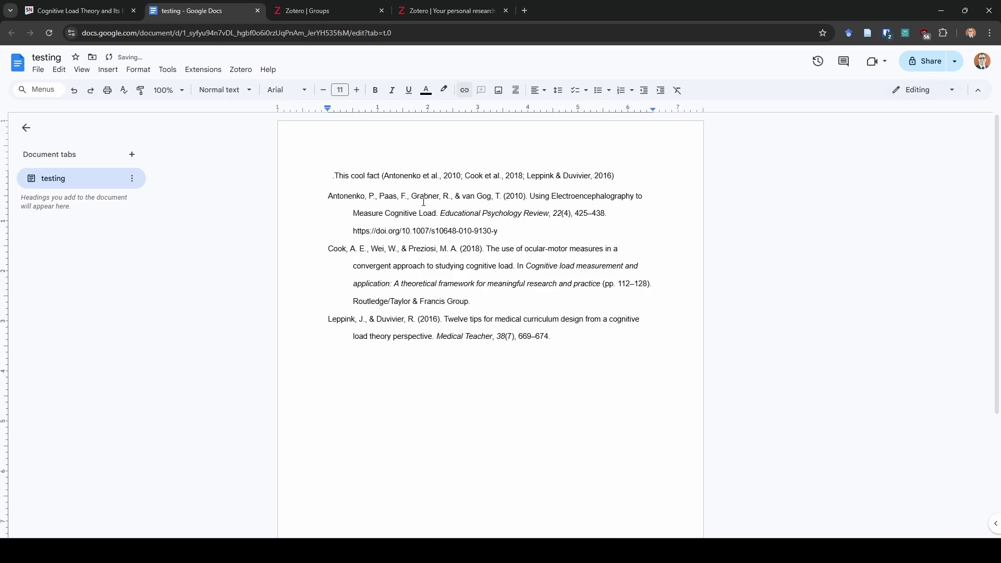
text(Schroeder)
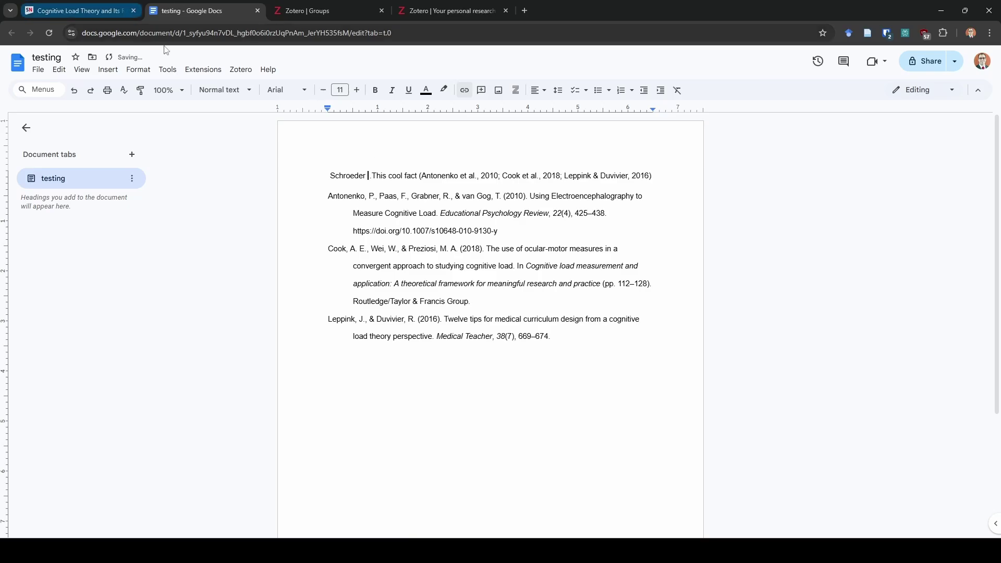
click(235, 70)
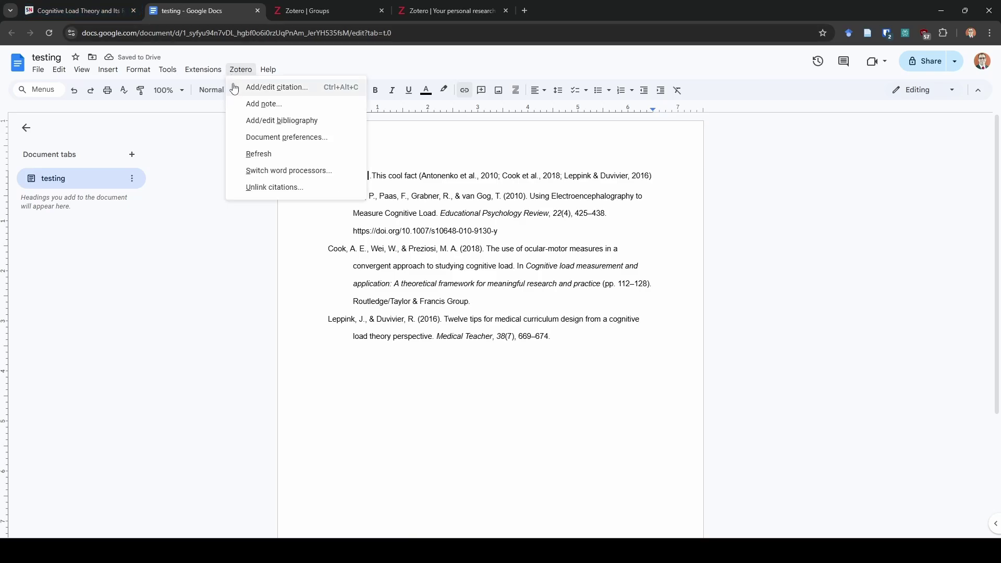
click(234, 88)
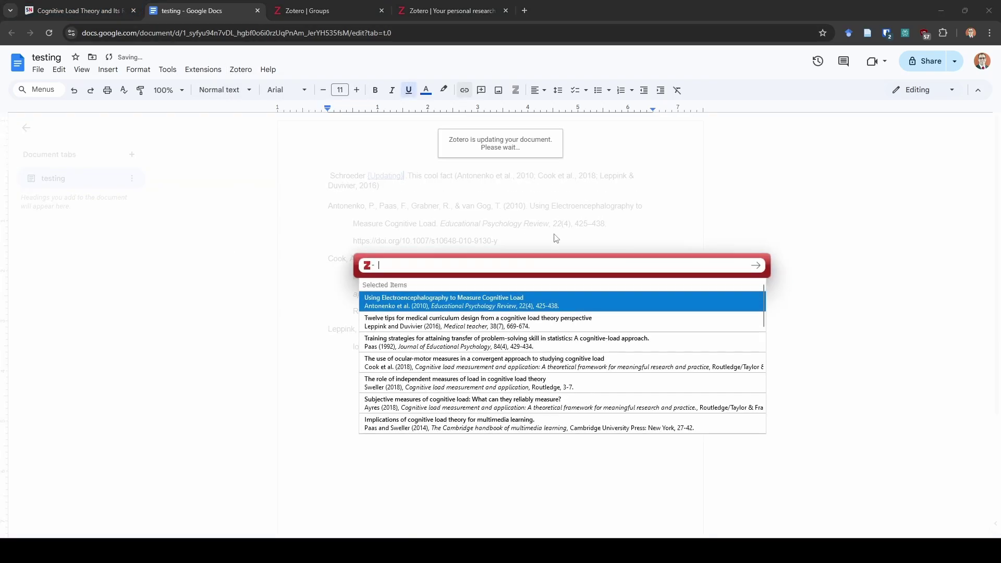
text(schroeder)
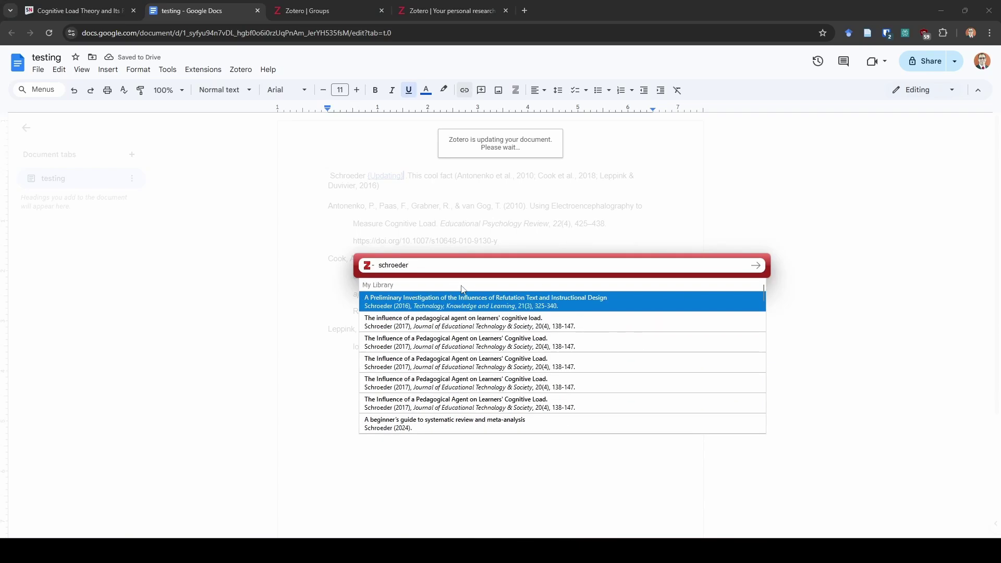
key(Return)
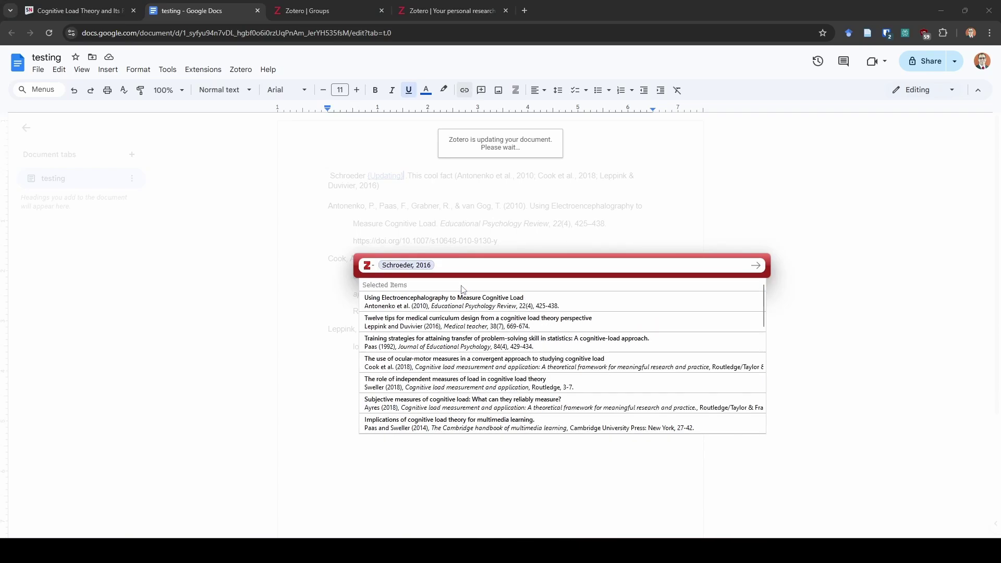
Step: Insert the Schroeder 2016 citation with Omit Author checked, so it reads (2016)
click(416, 266)
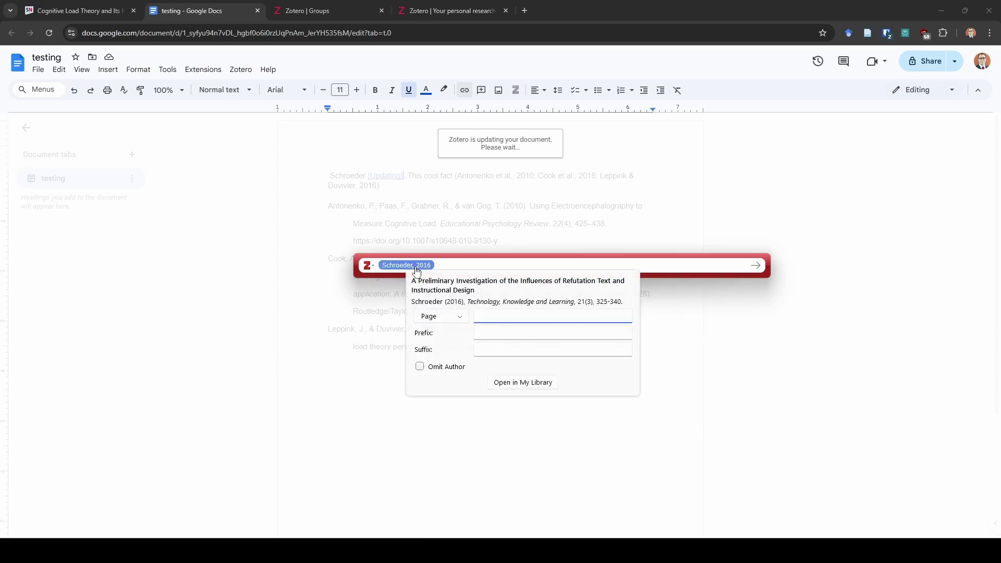
click(420, 368)
click(421, 367)
click(419, 366)
click(469, 266)
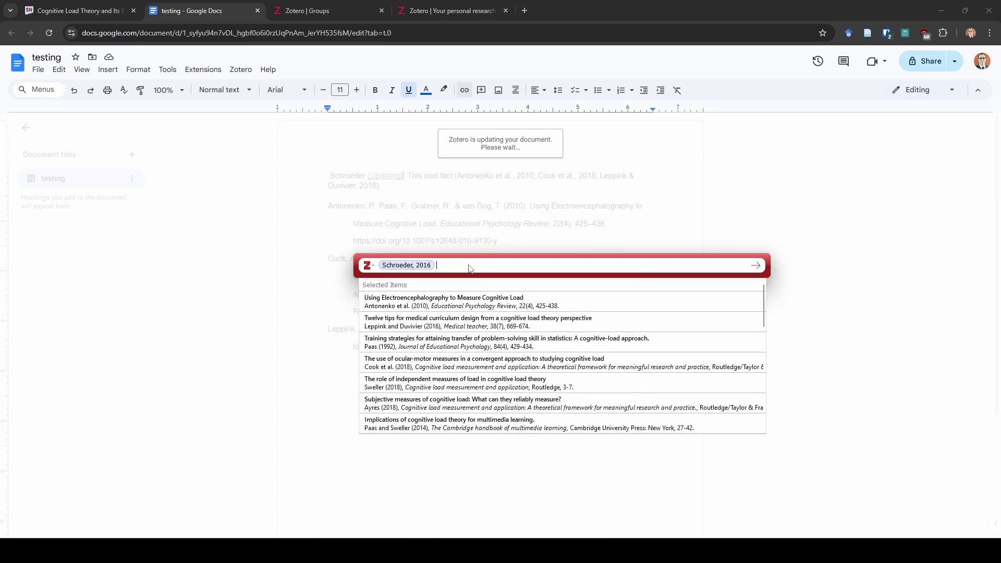
key(Return)
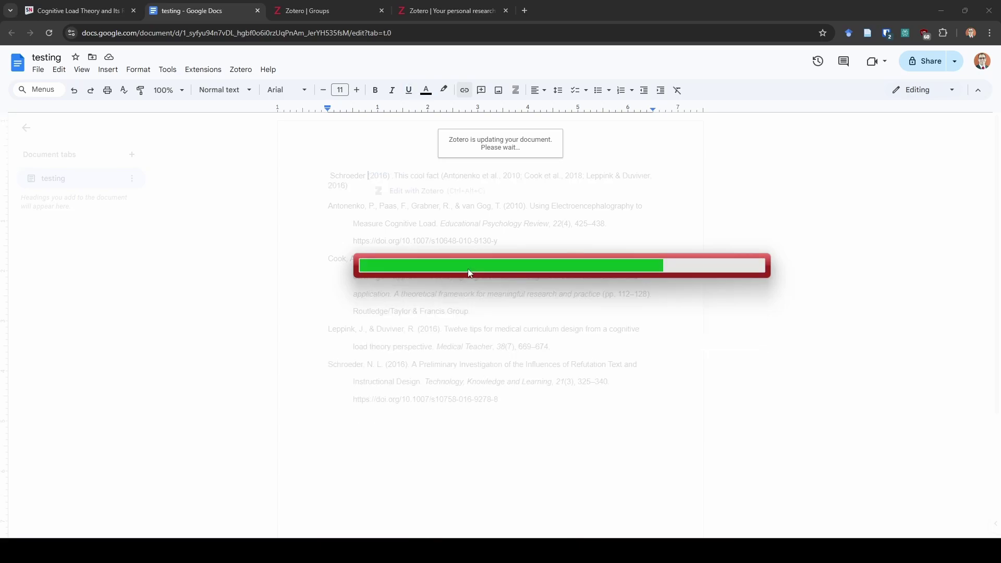
click(370, 175)
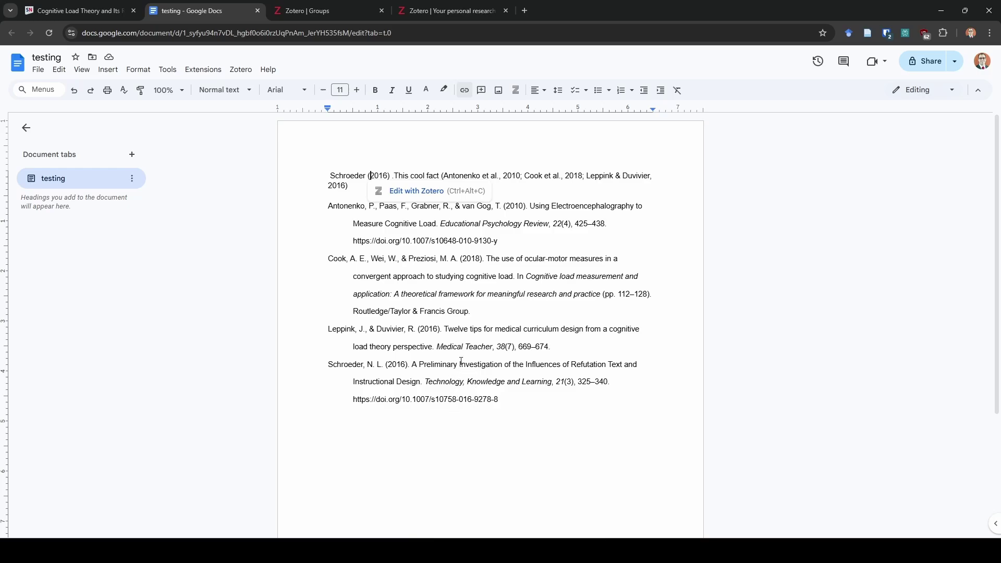
click(489, 277)
Step: Switch the document's citation style to American Sociological Association 6th/7th edition
click(356, 172)
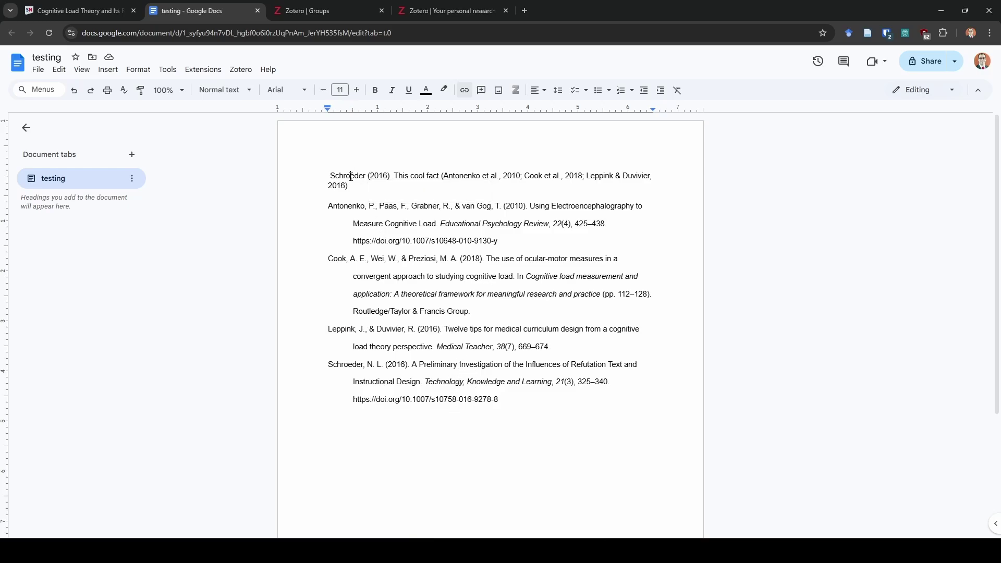
click(240, 69)
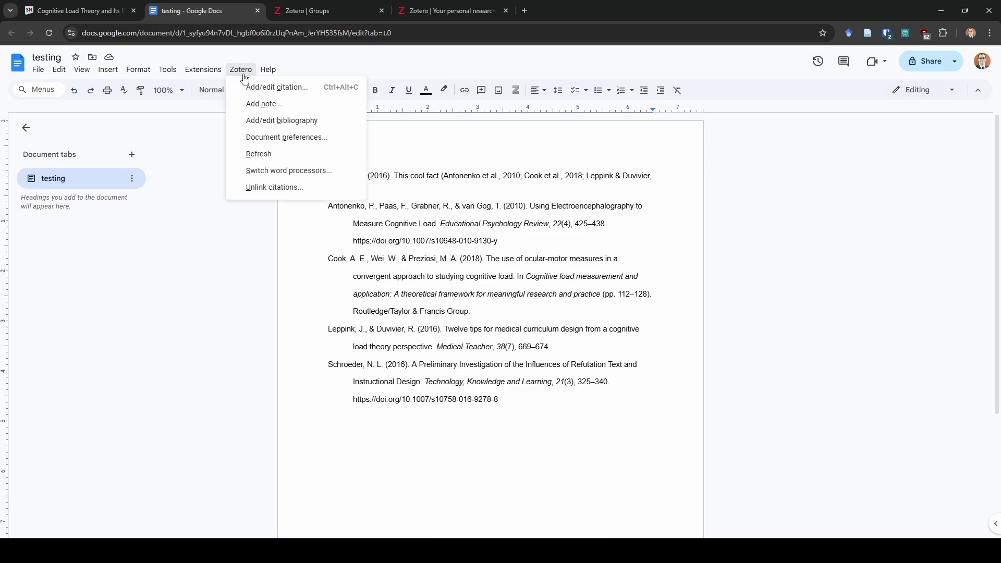
click(257, 137)
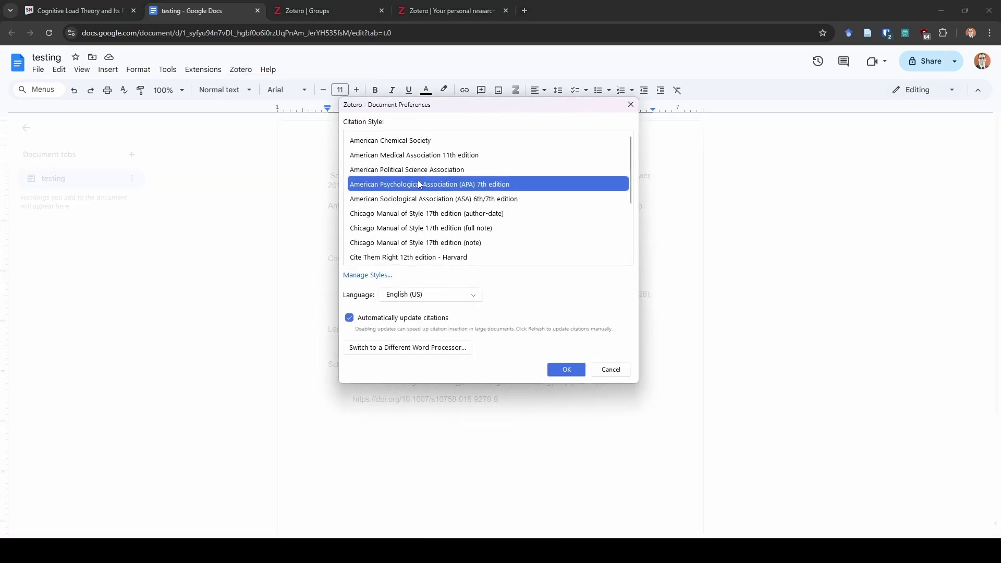
click(493, 203)
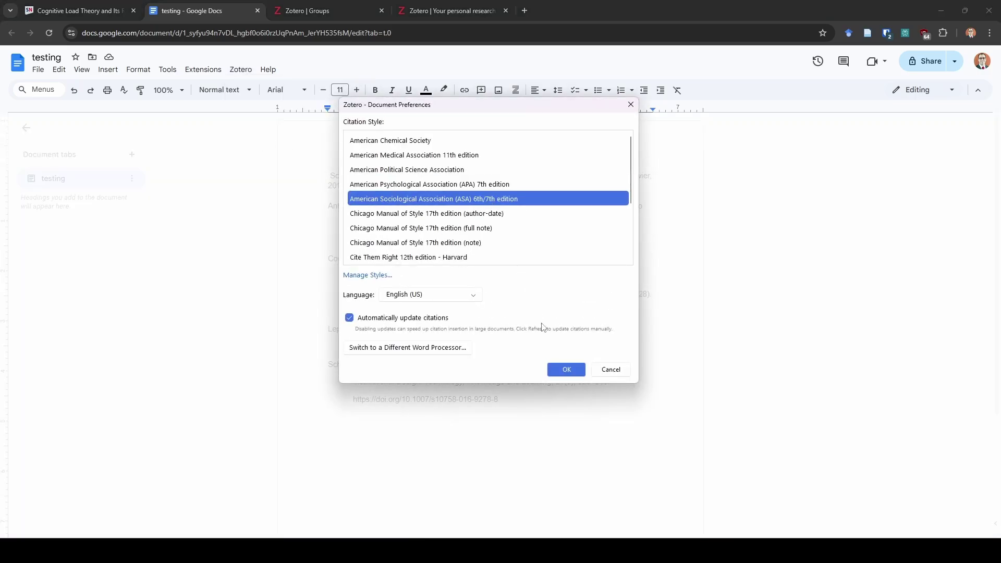
click(556, 369)
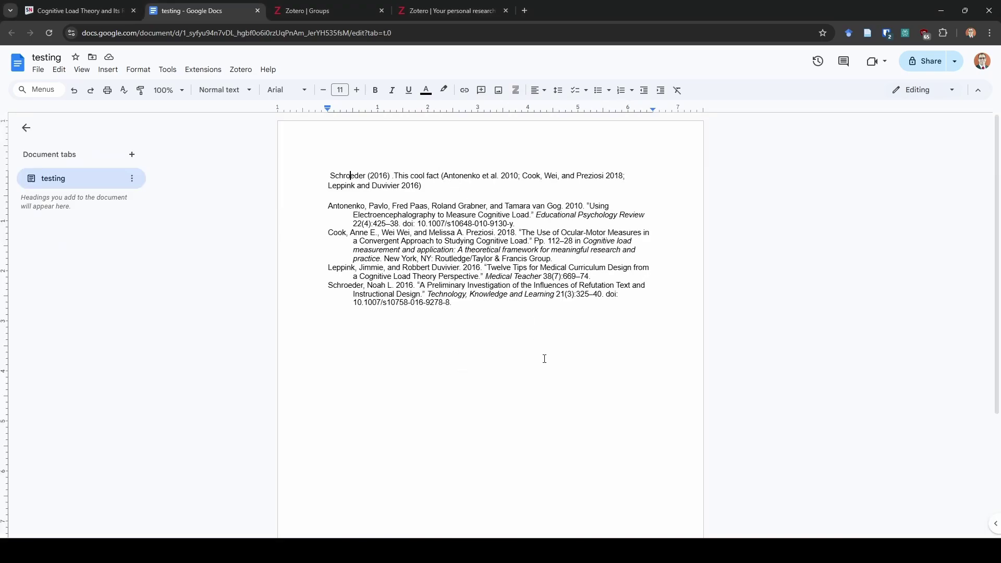
Step: Add an empty line below the bibliography, then open Zotero's Create a New Group page
click(500, 338)
key(Return)
click(307, 10)
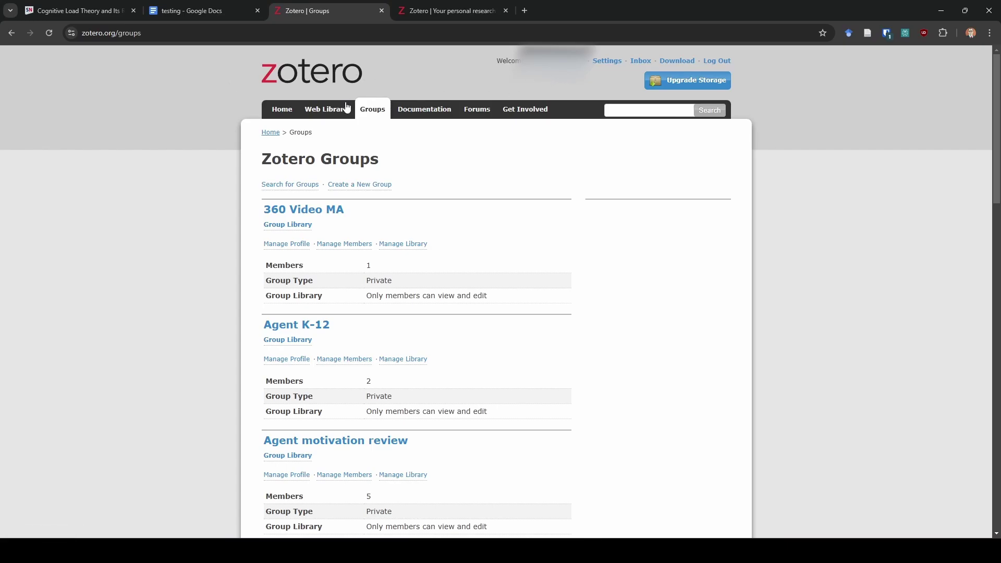
click(367, 187)
click(430, 232)
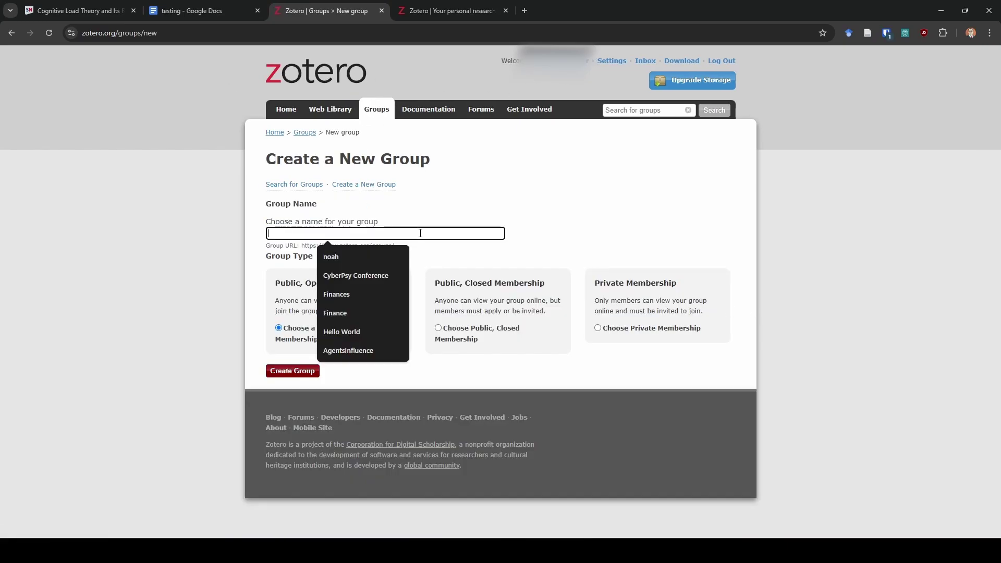
click(445, 189)
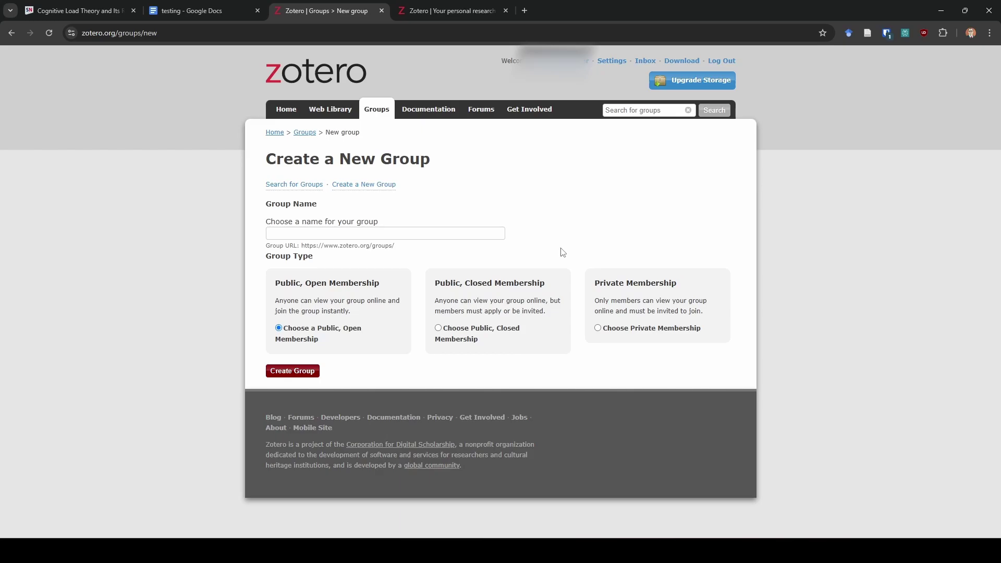
Step: Add page 29 to the Schroeder citation so it reads Schroeder (2016:29)
click(245, 11)
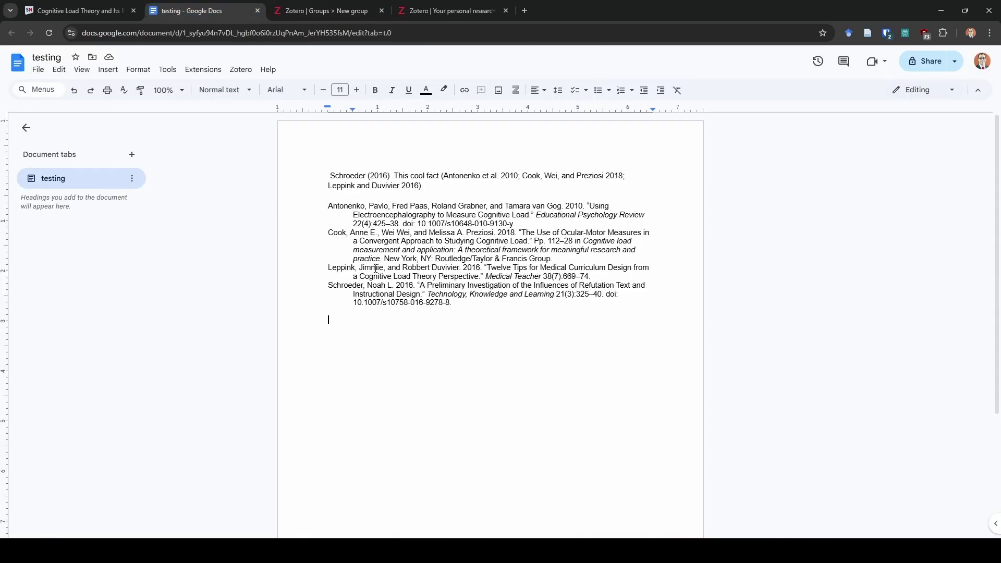
click(384, 181)
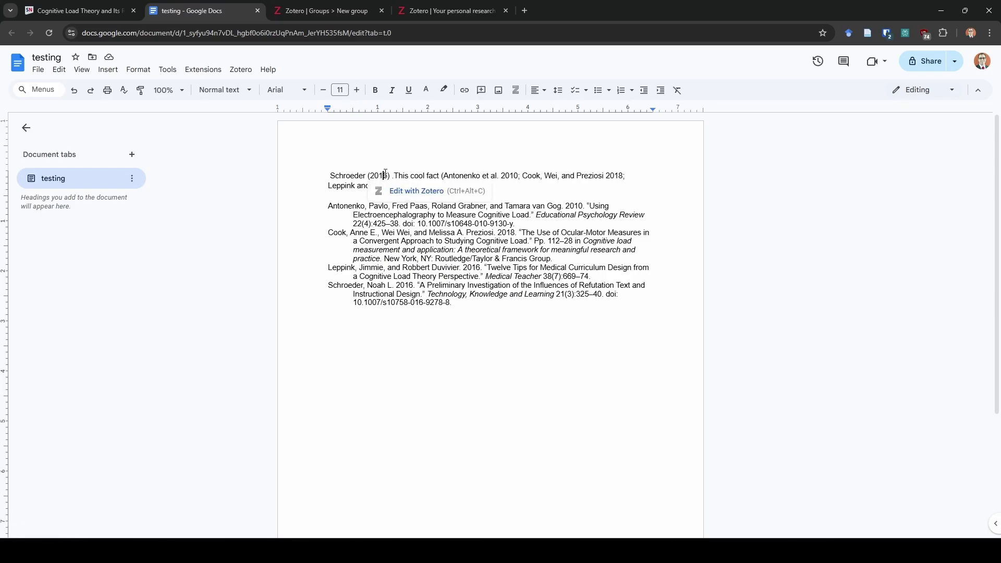
click(390, 175)
click(385, 176)
click(412, 191)
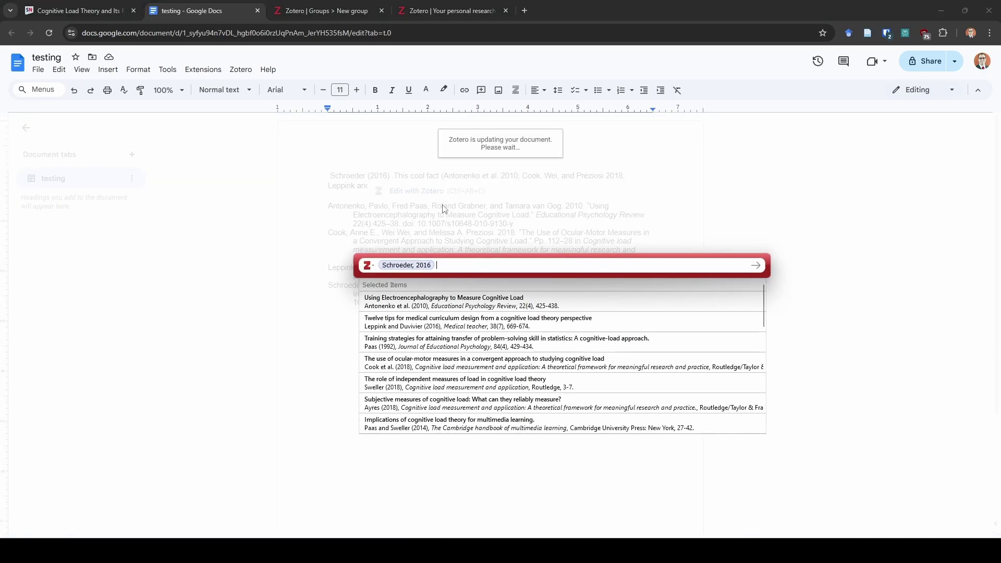
click(402, 265)
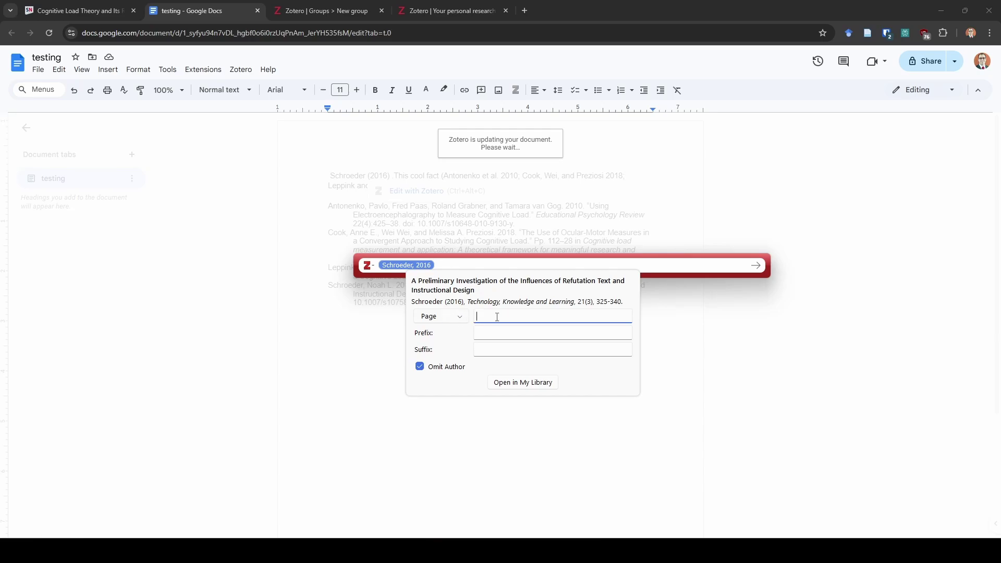
text(29)
click(458, 266)
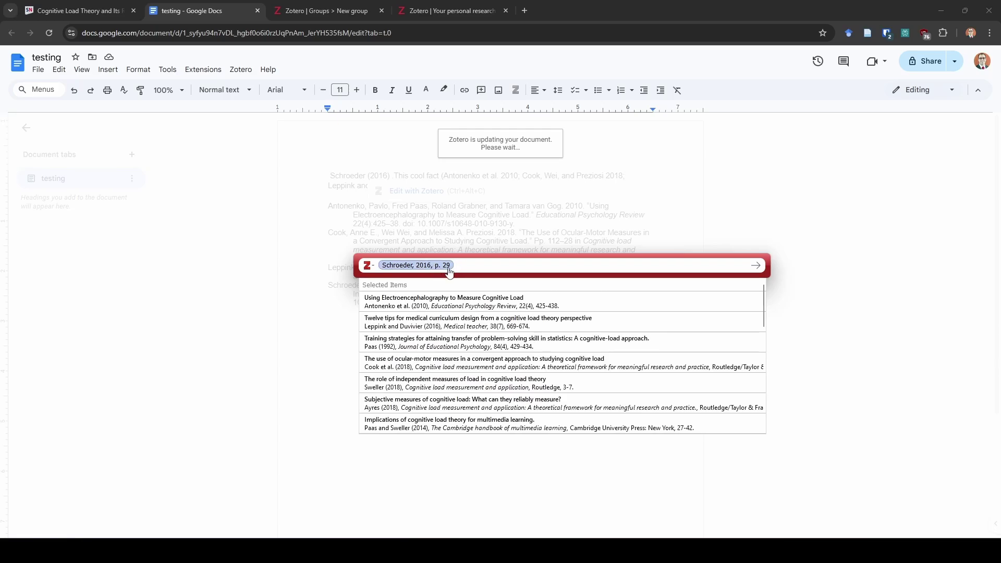
key(Return)
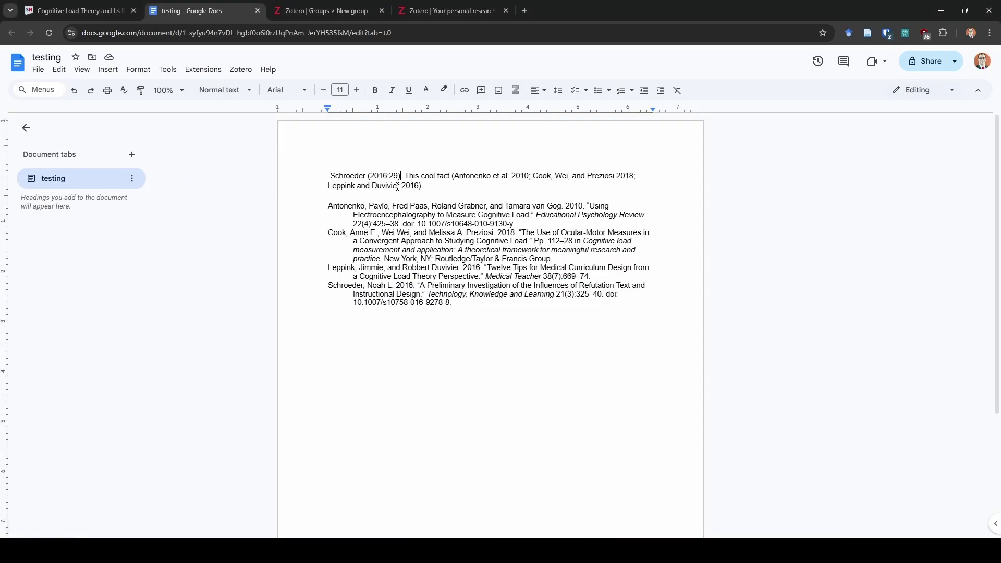
Step: Switch the document back to APA 7th edition, making the citation Schroeder (2016, p. 29)
click(239, 70)
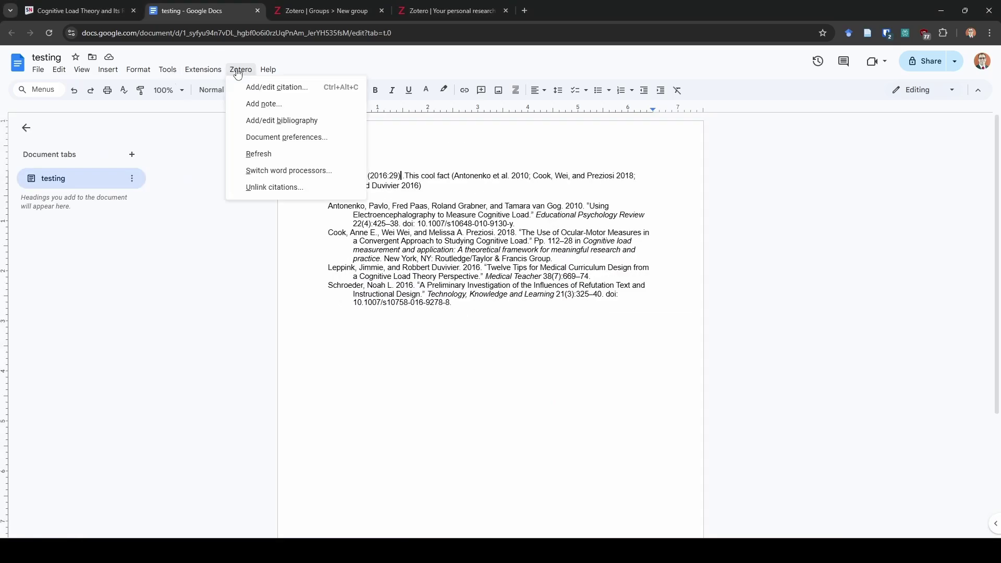
click(246, 137)
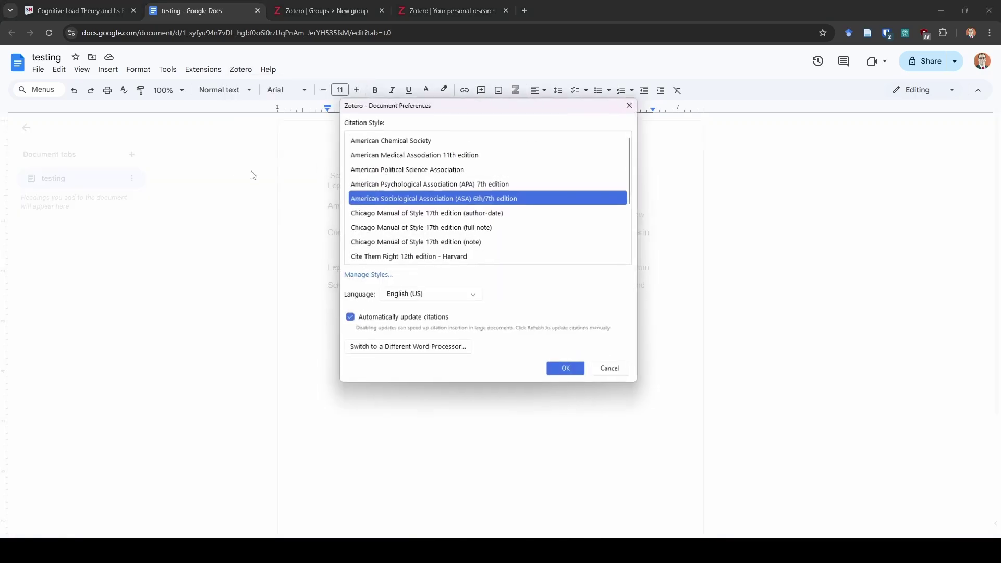
click(446, 185)
click(559, 367)
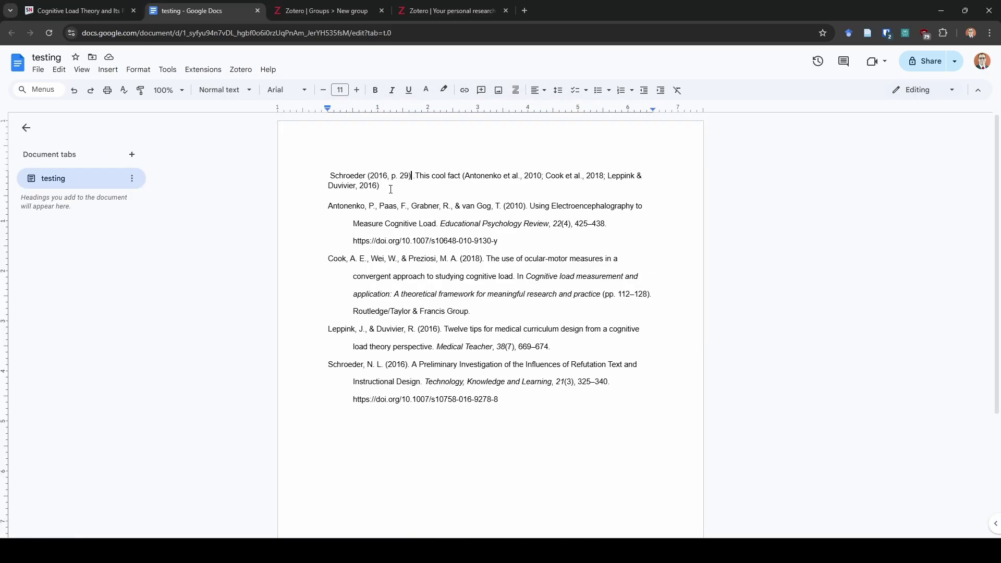
click(433, 179)
click(432, 177)
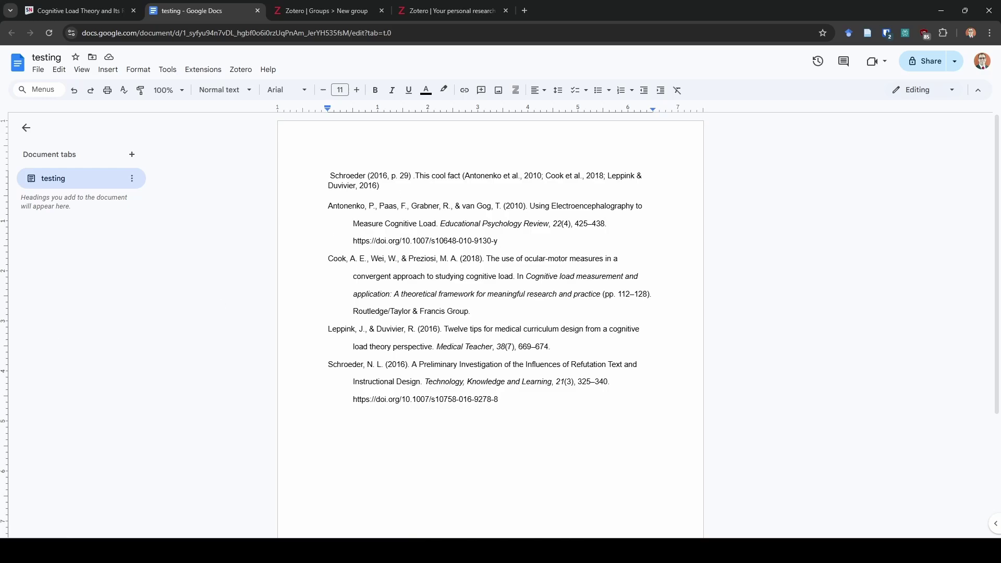